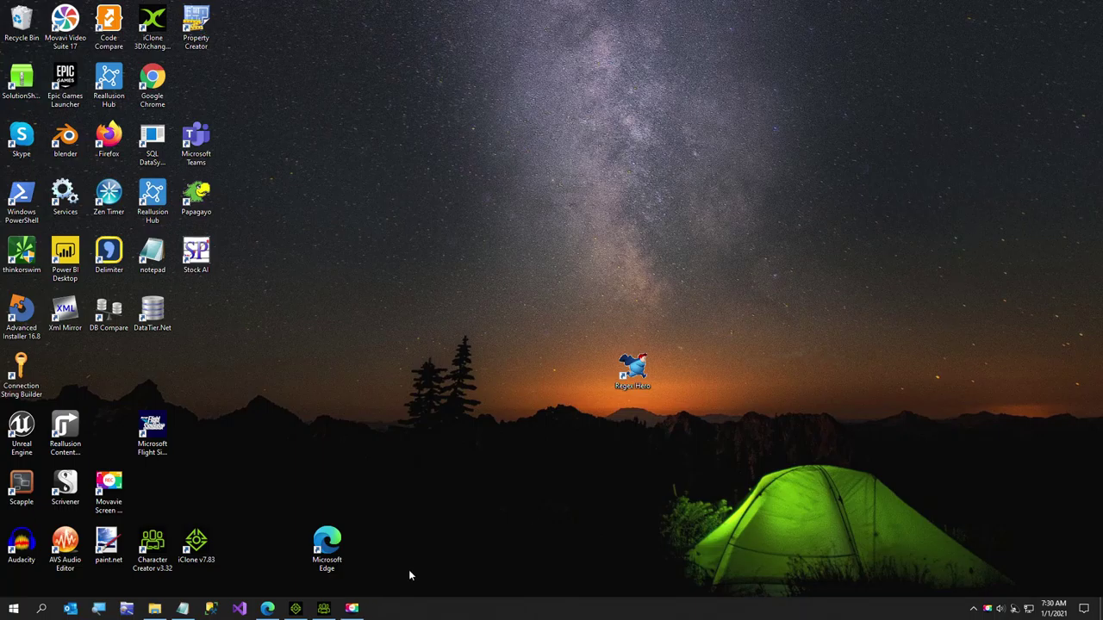
Load the Black Middle Aged Male.jpg headshot from the HeadShots folder into Character Creator 3.
{"action": "left_click", "coordinate": [324, 610]}
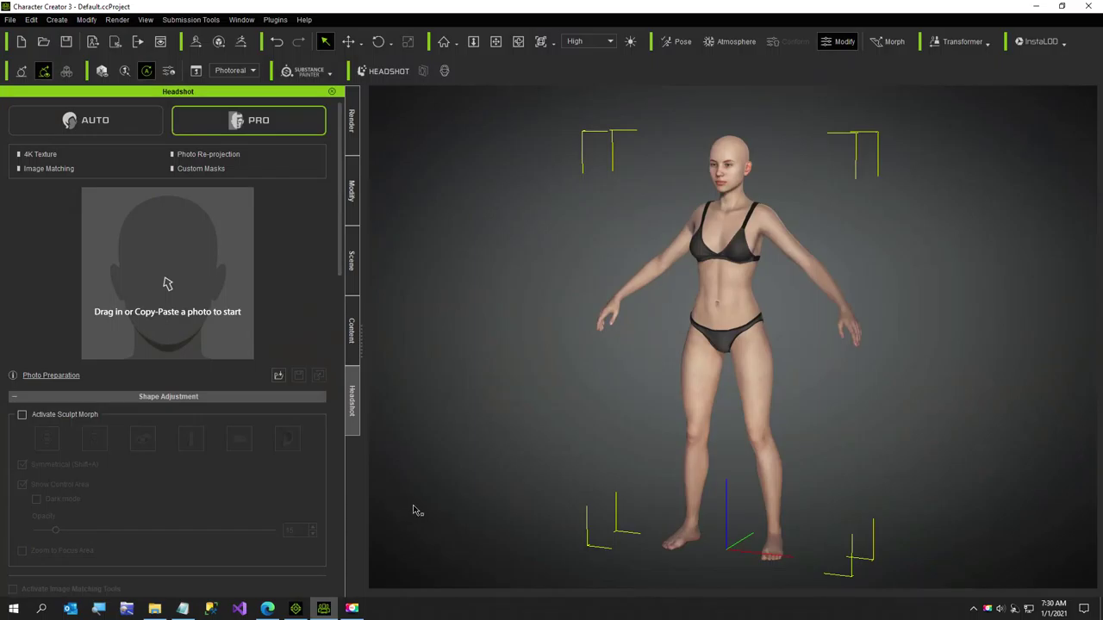
{"action": "left_click", "coordinate": [277, 378]}
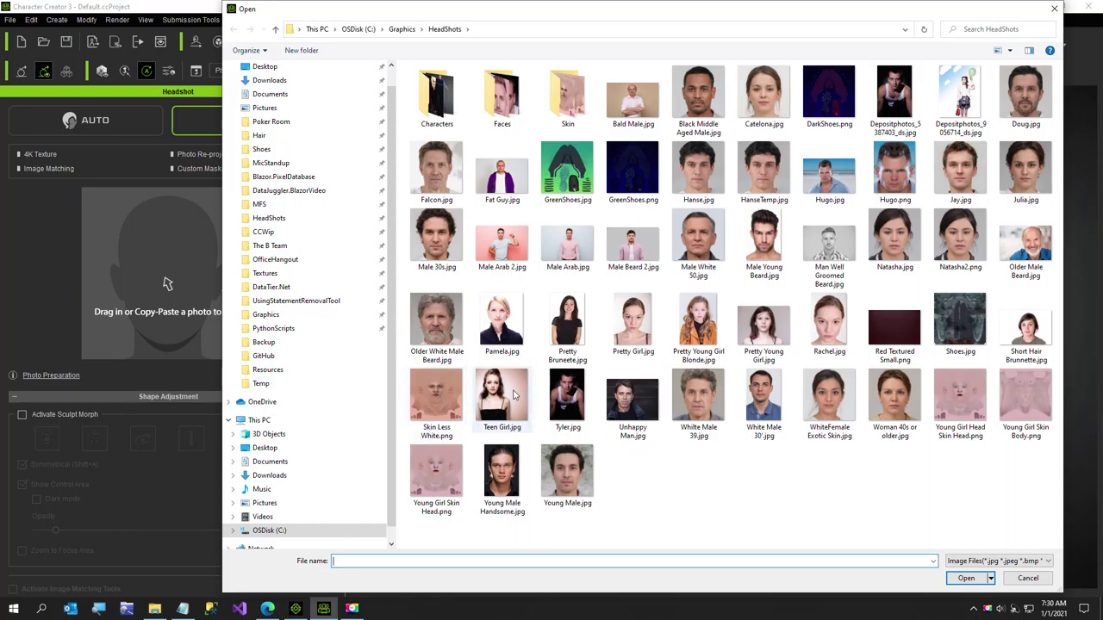
{"action": "double_click", "coordinate": [698, 95]}
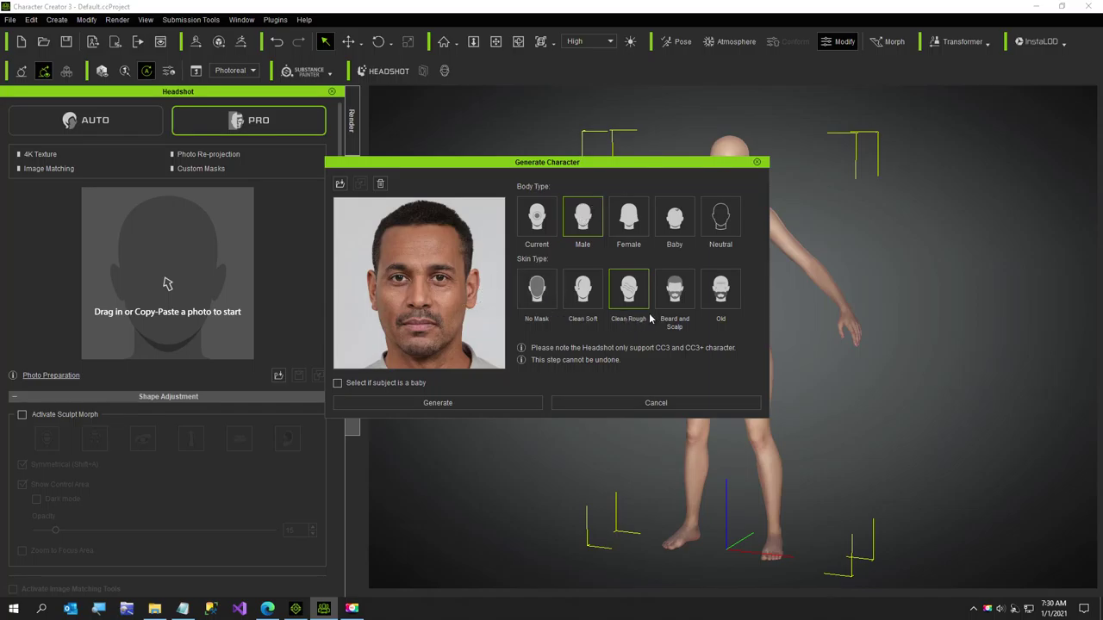
Generate a Male character from the photo using the Beard and Scalp skin type.
{"action": "left_click", "coordinate": [677, 297]}
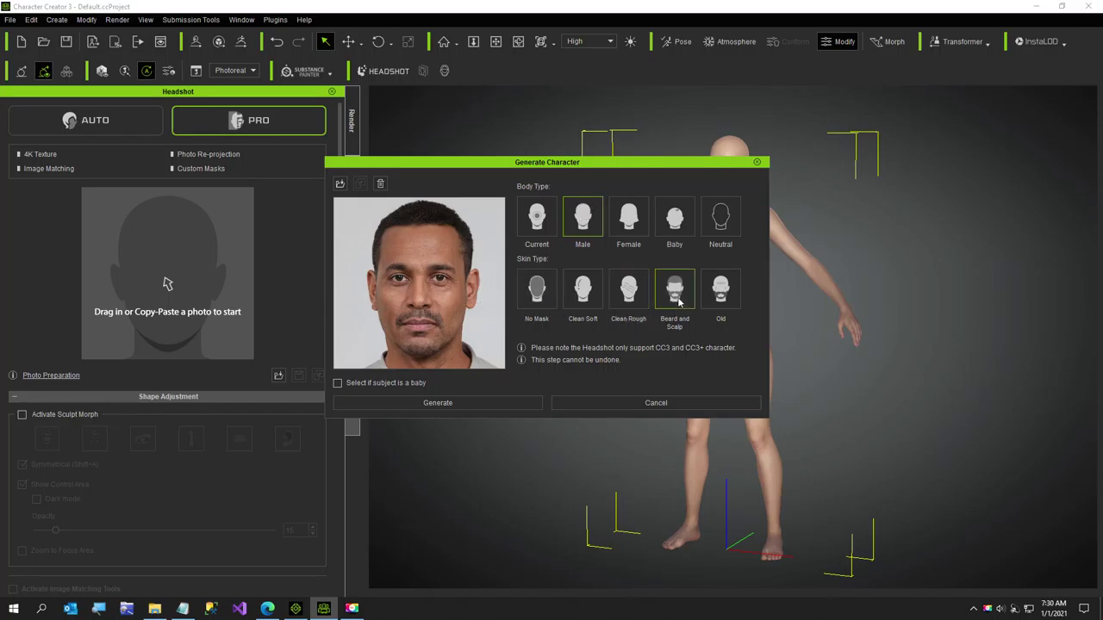
{"action": "left_click", "coordinate": [438, 403]}
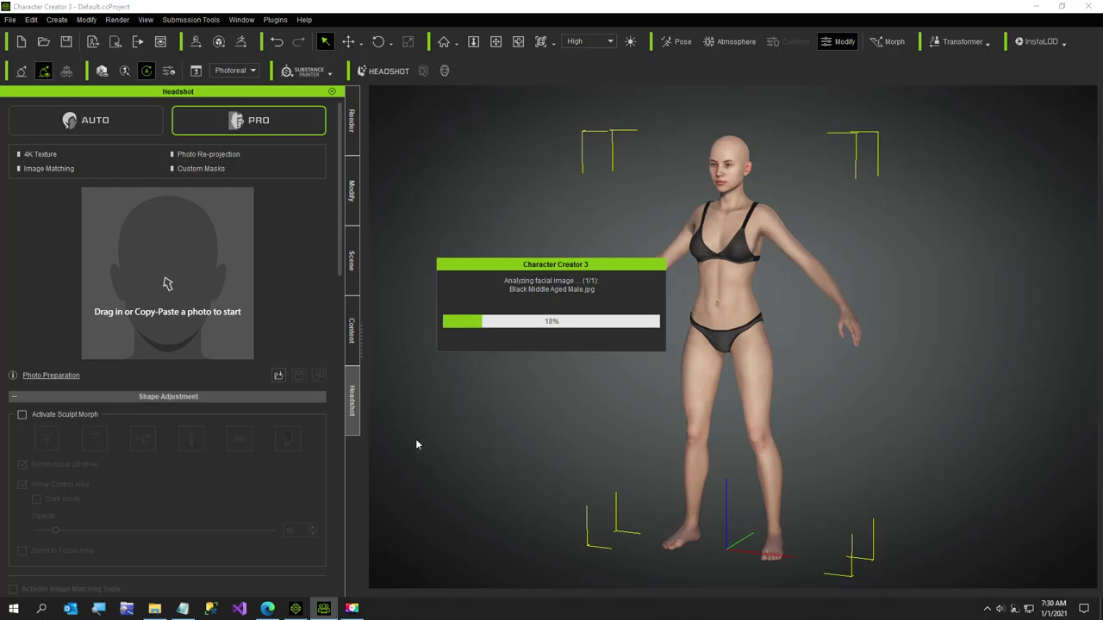
{"action": "left_click", "coordinate": [352, 608]}
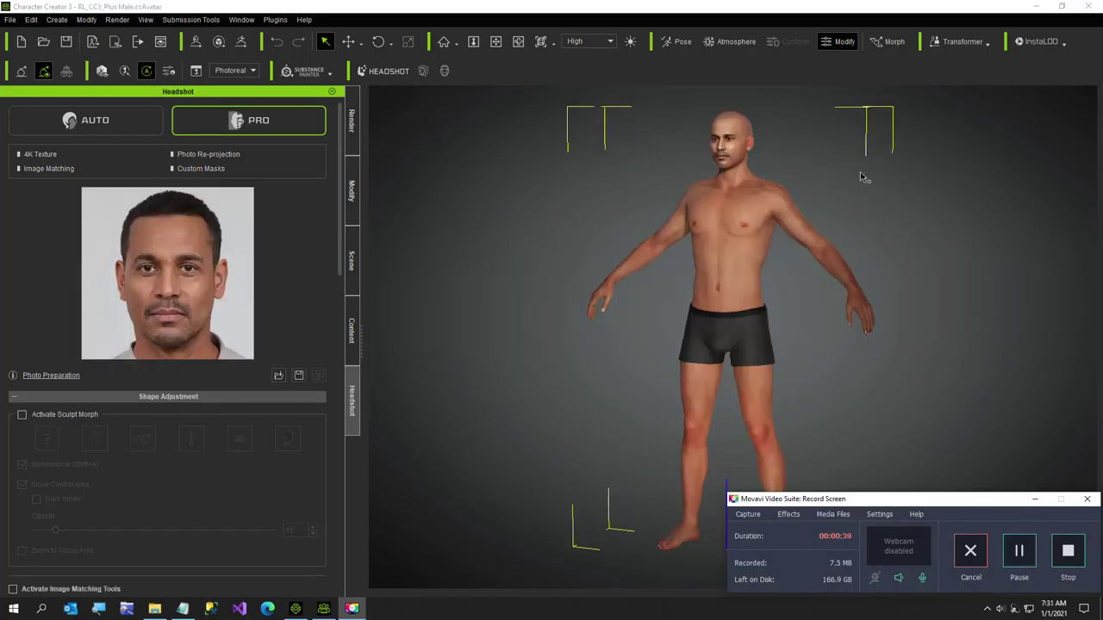
Zoom the viewport in on the generated character's face and chest.
{"action": "middle_click_drag", "start_coordinate": [865, 177], "coordinate": [608, 440]}
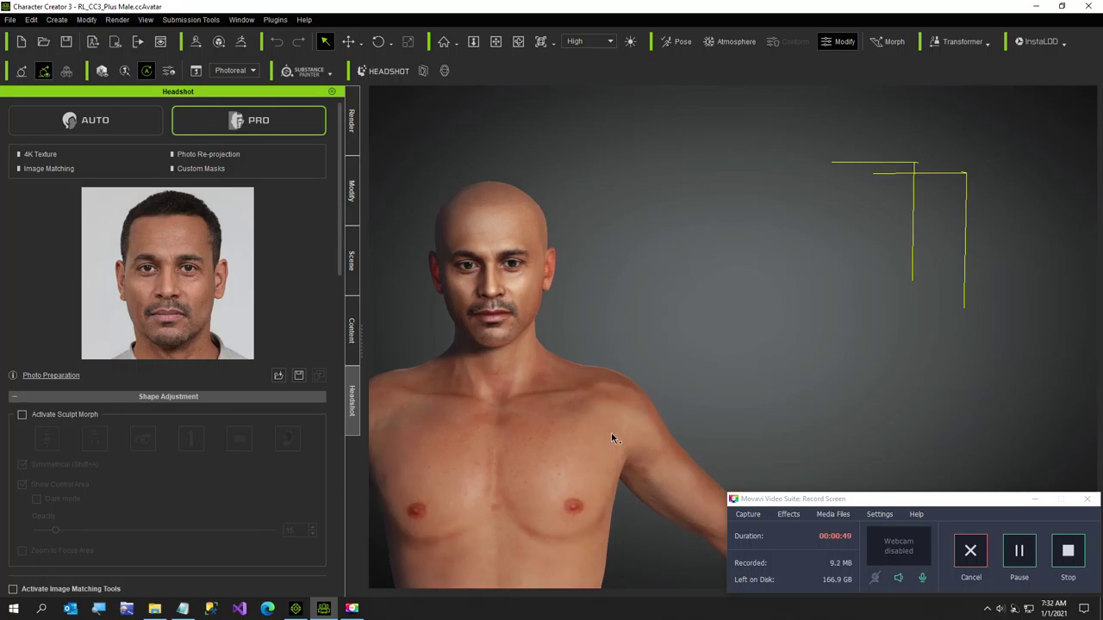
Apply the Eyes_09 eye template to the character, replacing the existing eyes.
{"action": "left_click", "coordinate": [353, 343]}
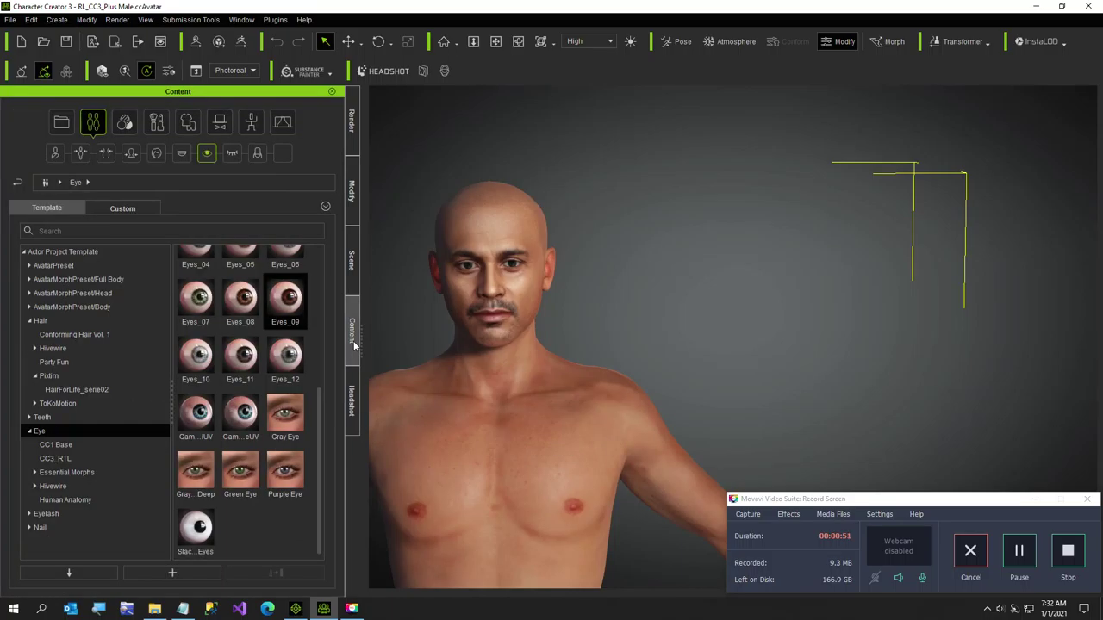
{"action": "double_click", "coordinate": [291, 321]}
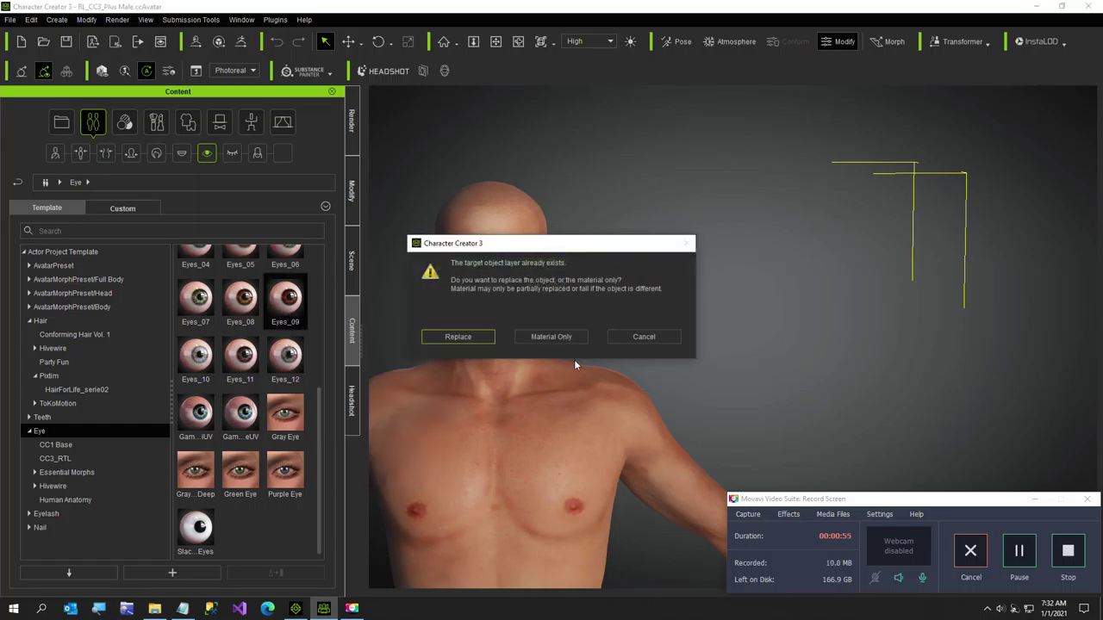
{"action": "left_click", "coordinate": [483, 339]}
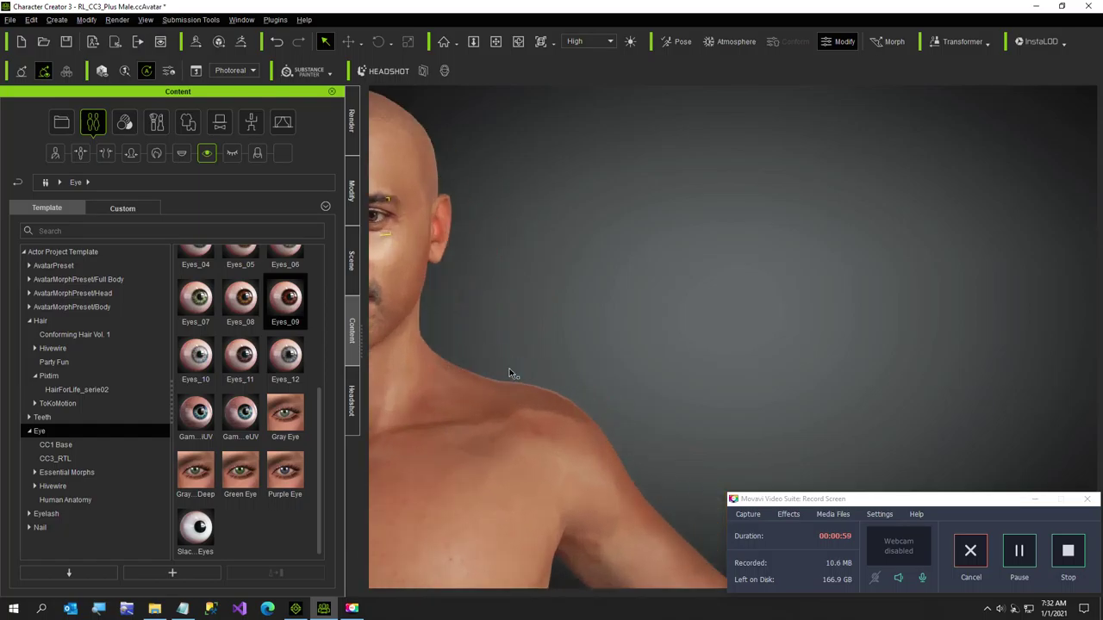
{"action": "left_click", "coordinate": [352, 420]}
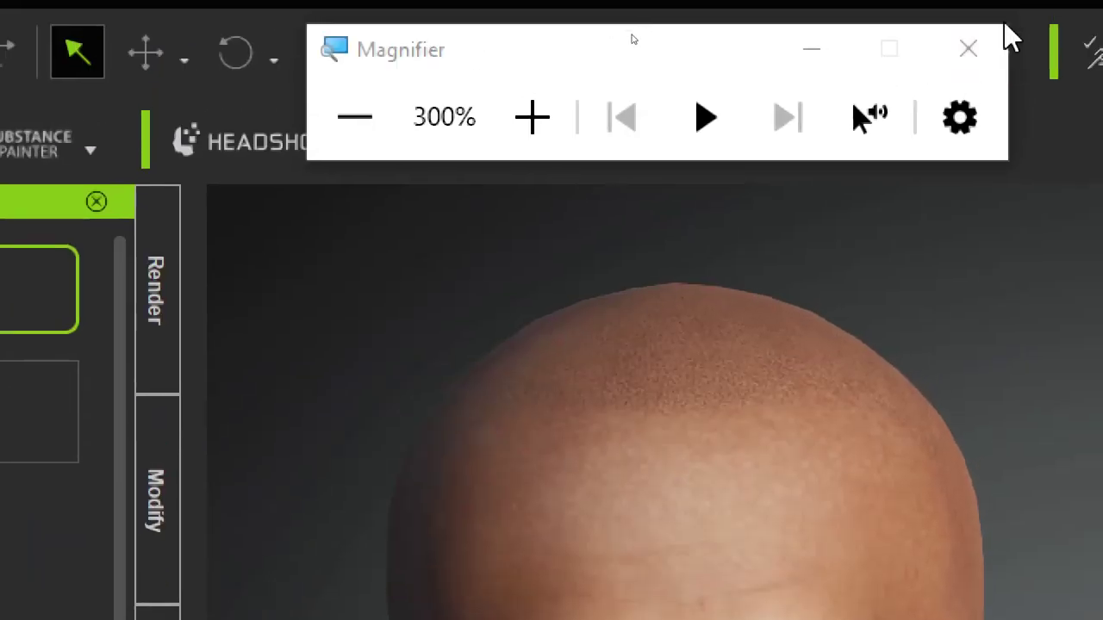
{"action": "left_click", "coordinate": [966, 49]}
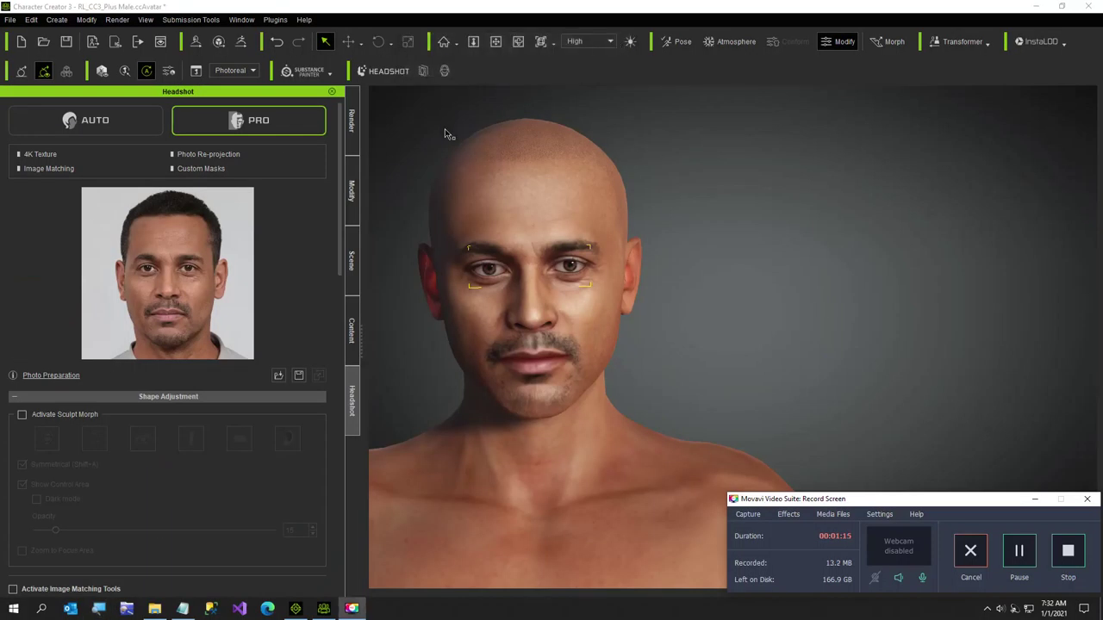
Browse the Content library to the Full Makeup templates like Cordial and Masculinity.
{"action": "left_click", "coordinate": [350, 352]}
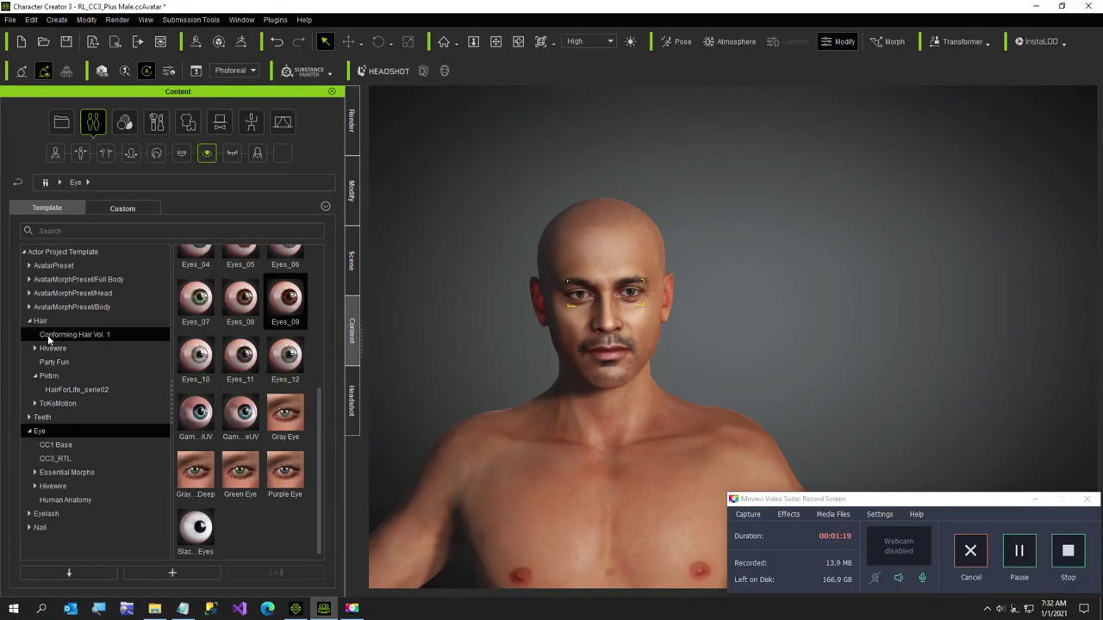
{"action": "left_click", "coordinate": [156, 124]}
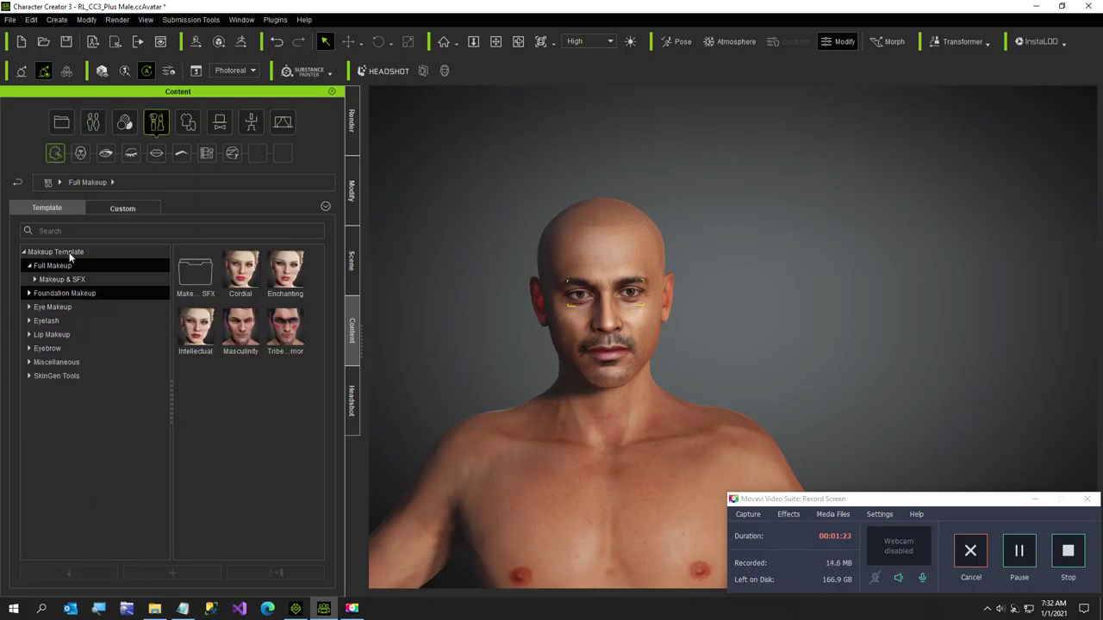
{"action": "left_click", "coordinate": [93, 125]}
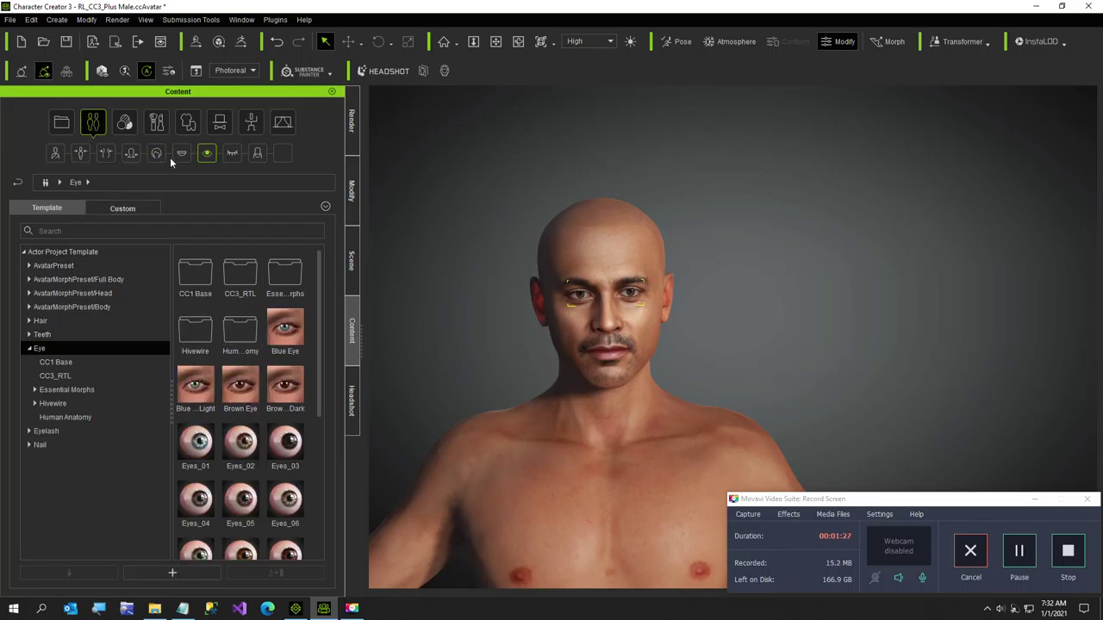
{"action": "left_click", "coordinate": [151, 128]}
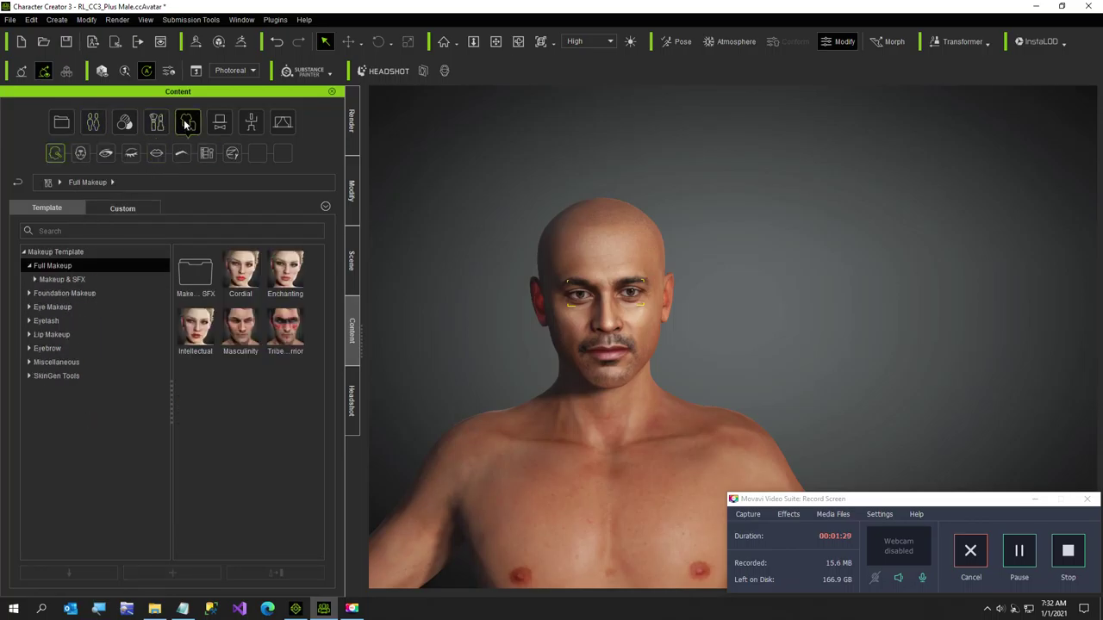
Put the red Basketball Shoes_C from Shoes > Professional Outfit on the character.
{"action": "left_click", "coordinate": [187, 122]}
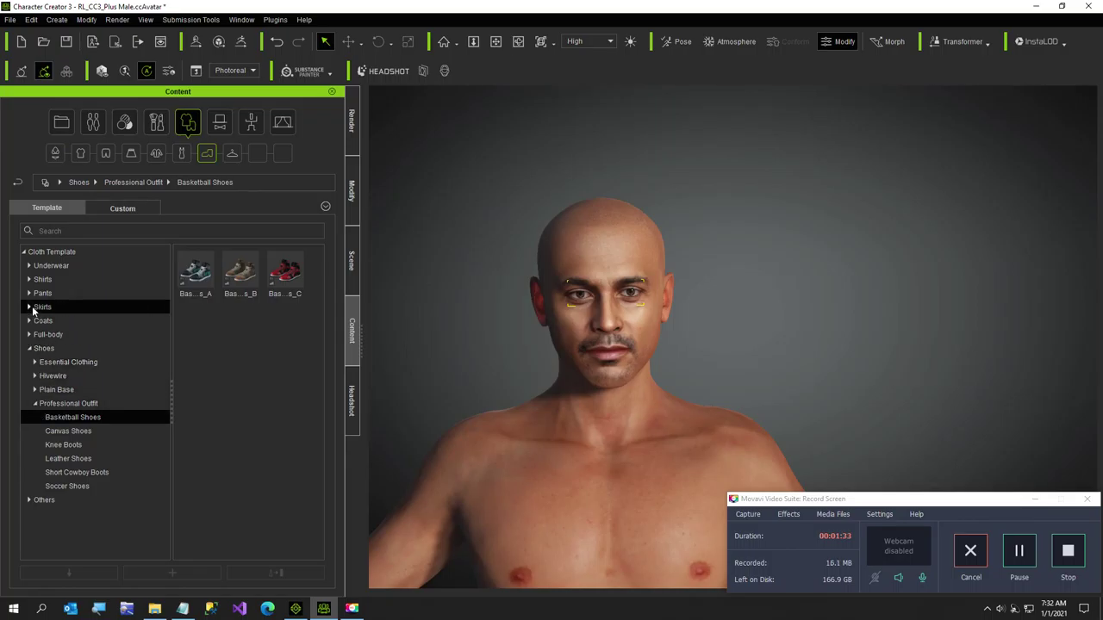
{"action": "mouse_move", "coordinate": [272, 285]}
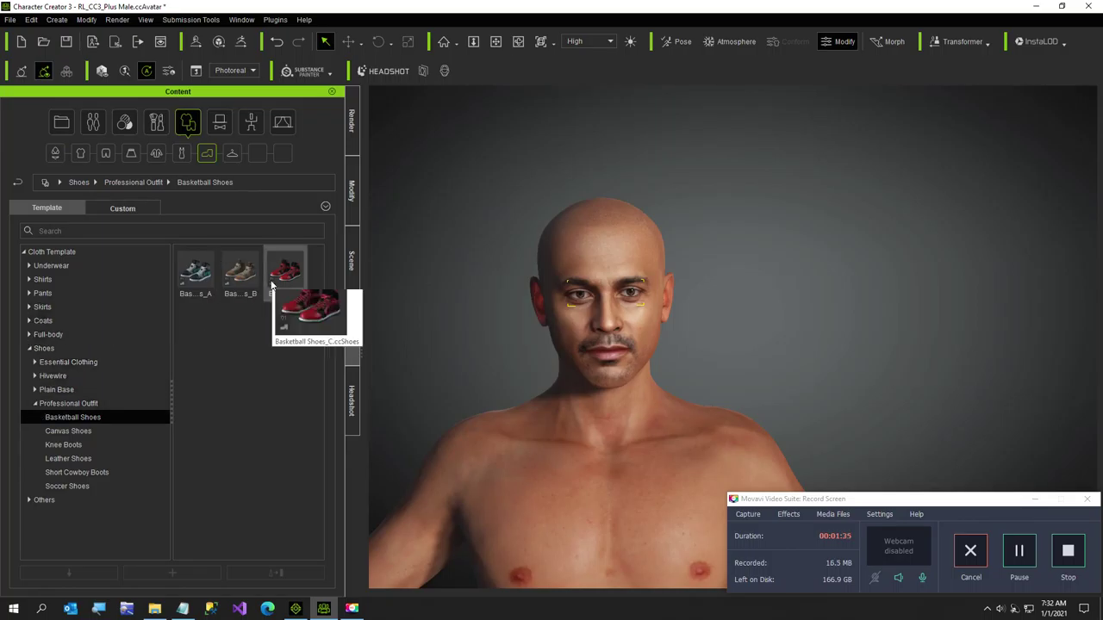
{"action": "double_click", "coordinate": [277, 279]}
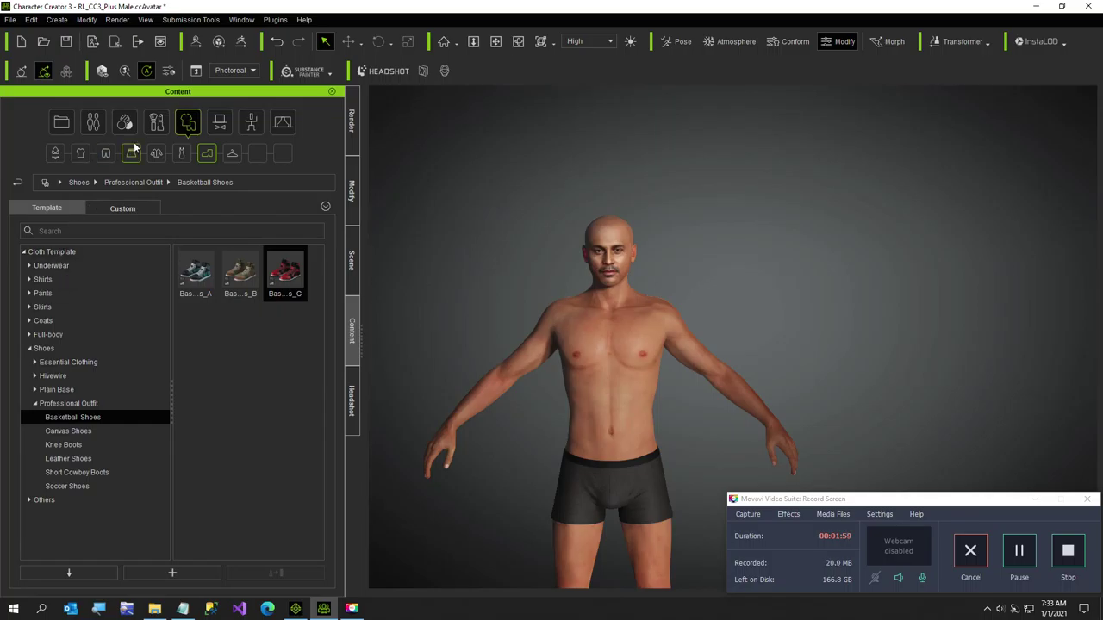
Dress the character in the Jeans_A jeans and list the Shirts templates.
{"action": "left_click", "coordinate": [43, 293]}
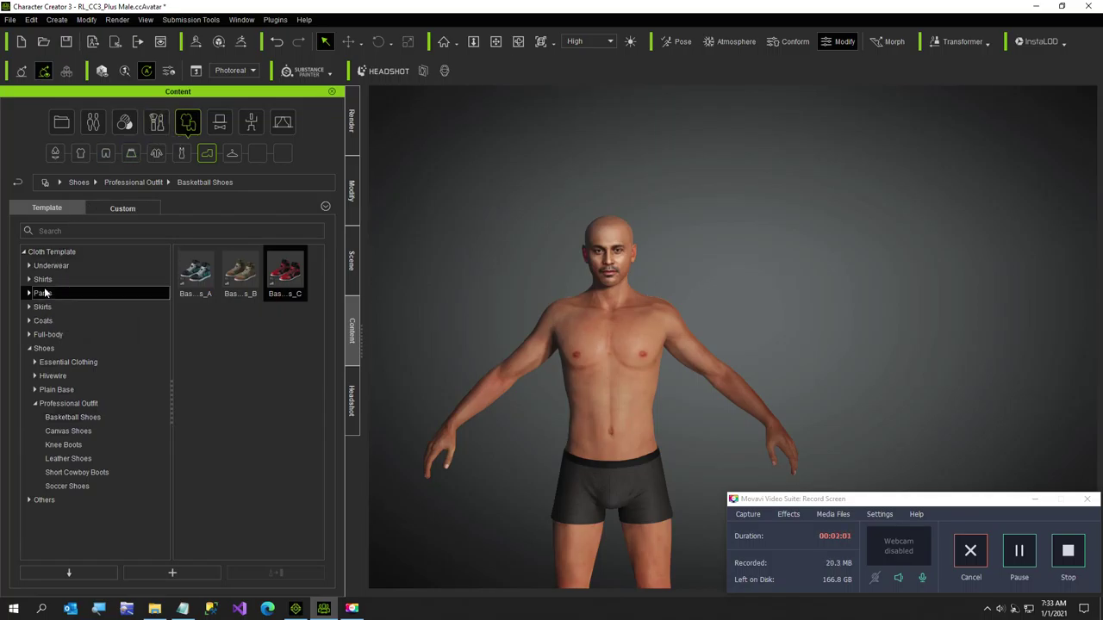
{"action": "double_click", "coordinate": [287, 336]}
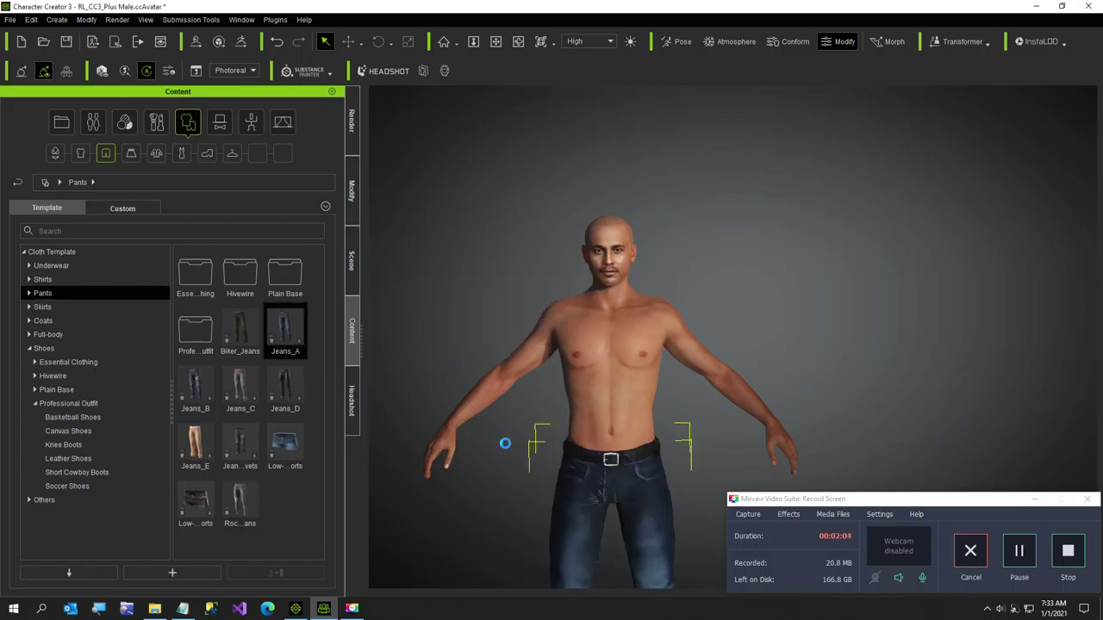
{"action": "middle_click_drag", "start_coordinate": [505, 443], "coordinate": [660, 526]}
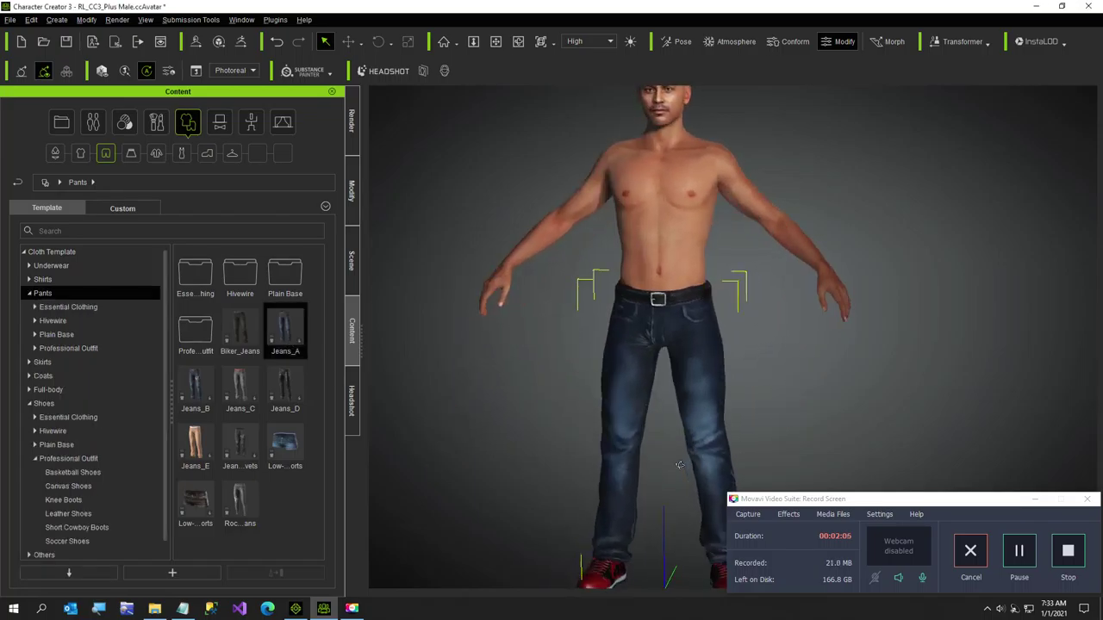
{"action": "scroll", "coordinate": [680, 466], "scroll_direction": "down", "scroll_amount": 3}
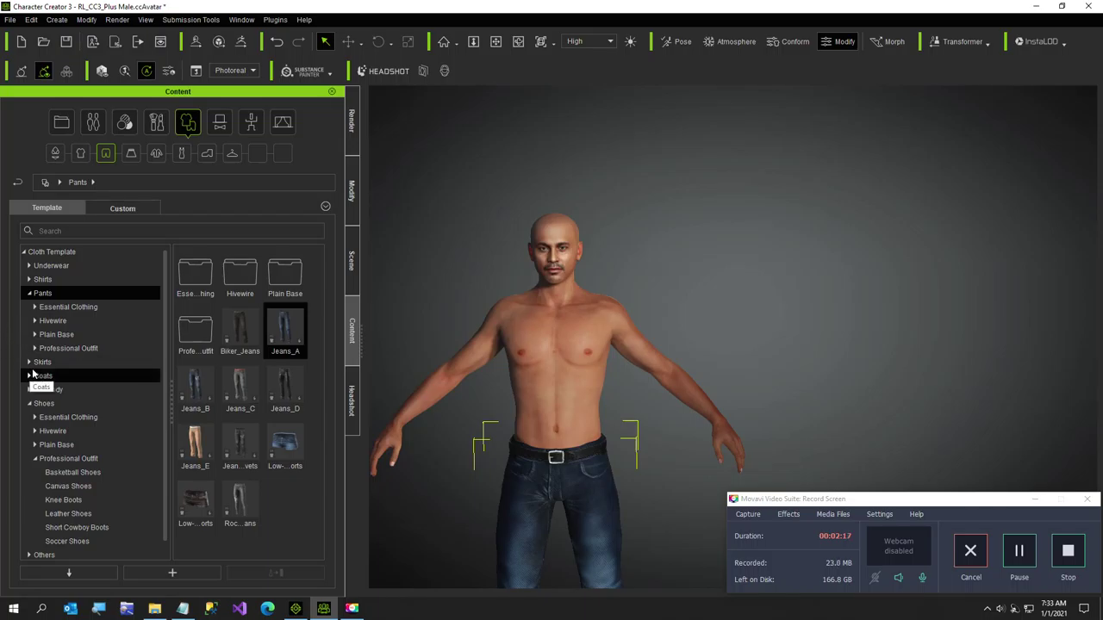
{"action": "left_click", "coordinate": [41, 281]}
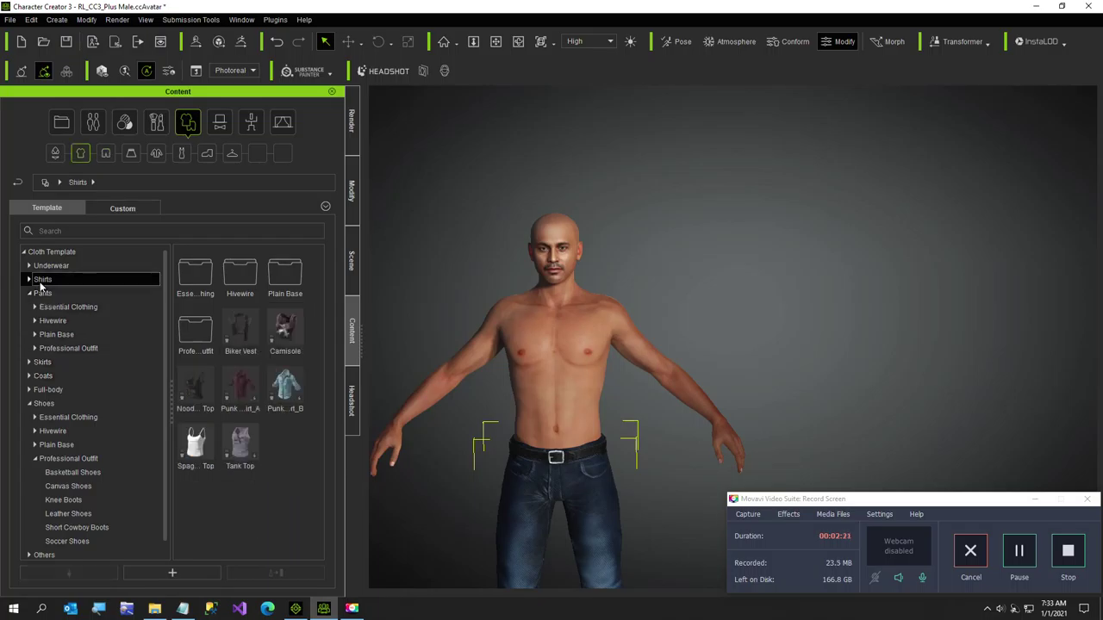
Browse the Professional Outfit shirts, including the open-collar long-sleeve shirt.
{"action": "left_click", "coordinate": [30, 280]}
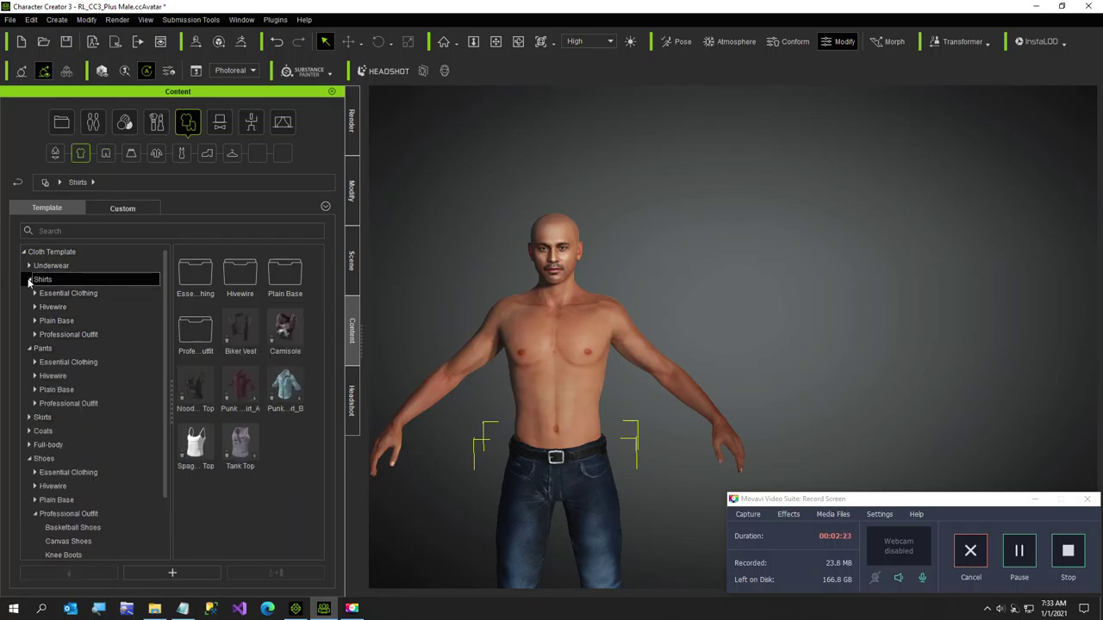
{"action": "left_click", "coordinate": [36, 336]}
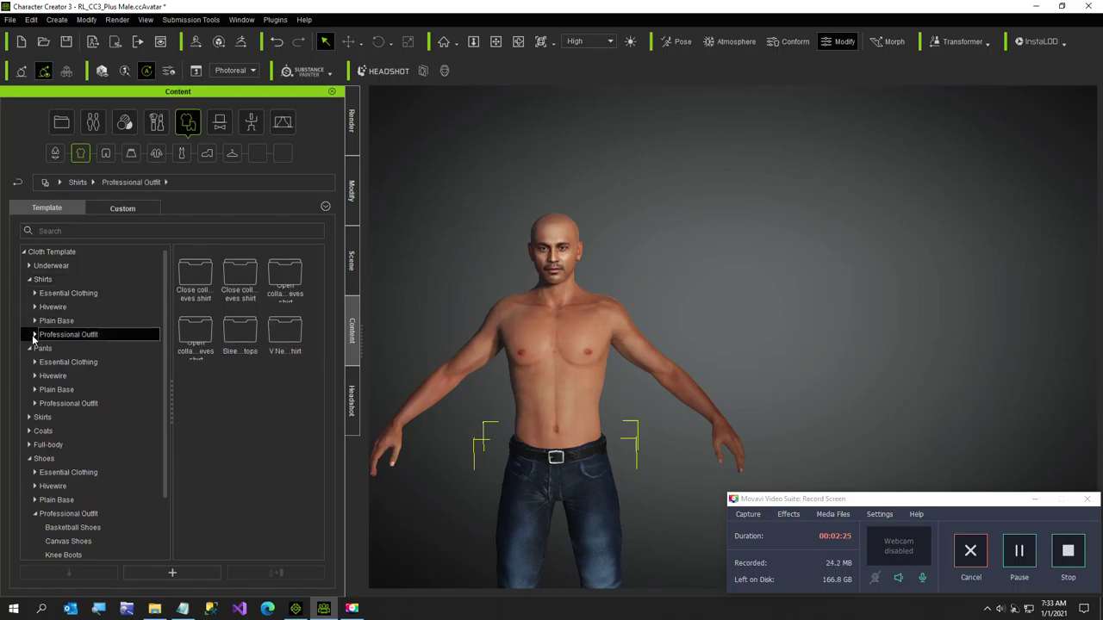
{"action": "left_click", "coordinate": [35, 335]}
{"action": "left_click", "coordinate": [86, 377]}
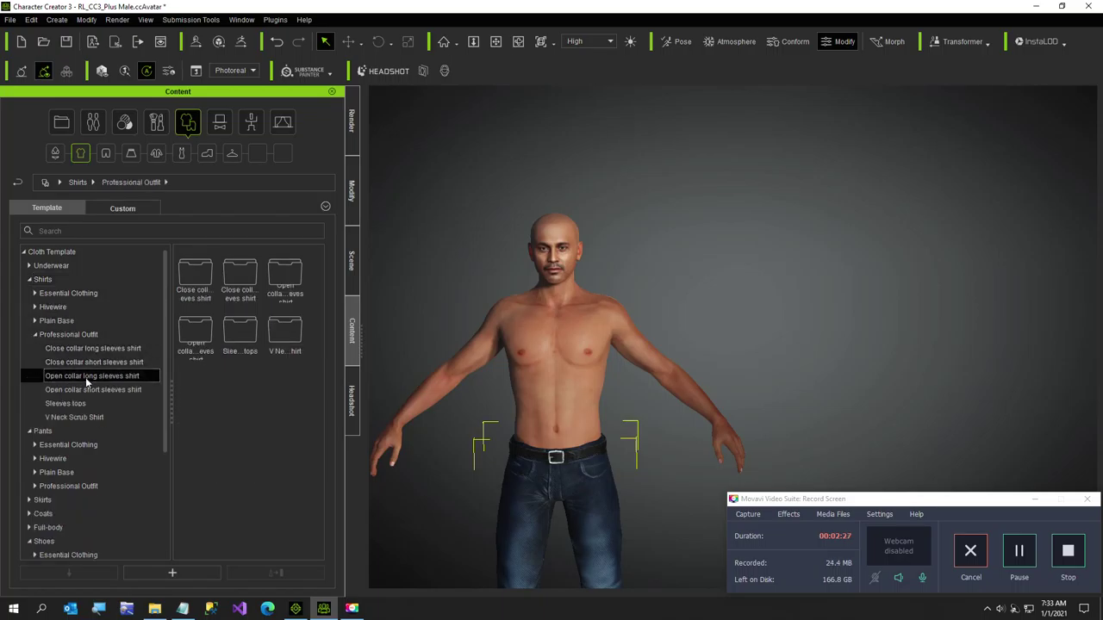
{"action": "left_click", "coordinate": [35, 334]}
Explore the Plain Base shirt folder and its Professional Outfit subfolder.
{"action": "left_click", "coordinate": [39, 322]}
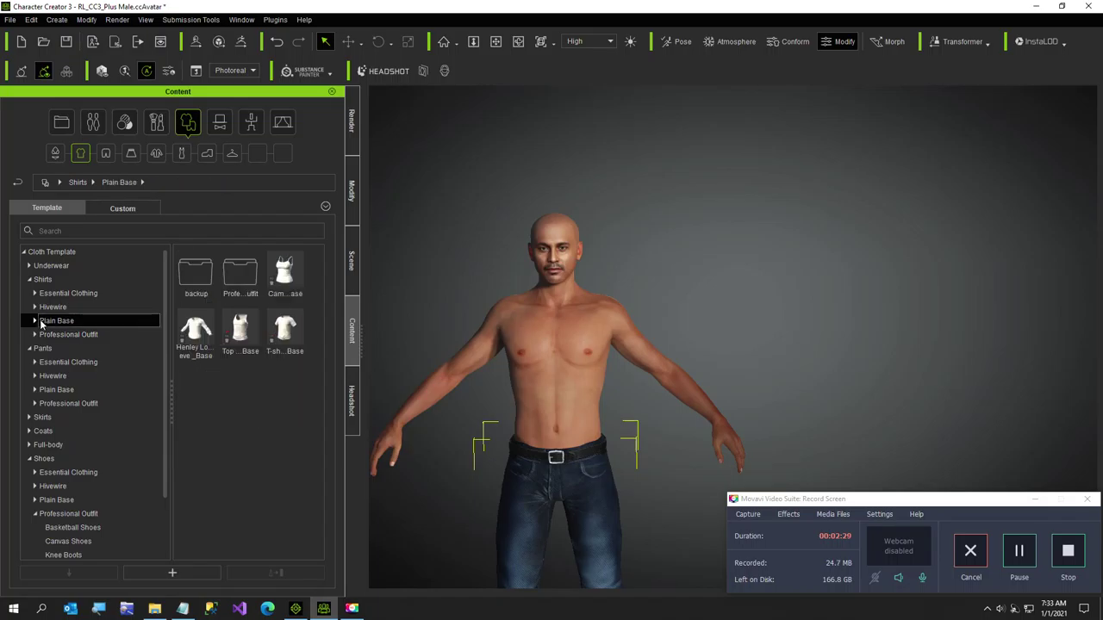
{"action": "left_click", "coordinate": [33, 321]}
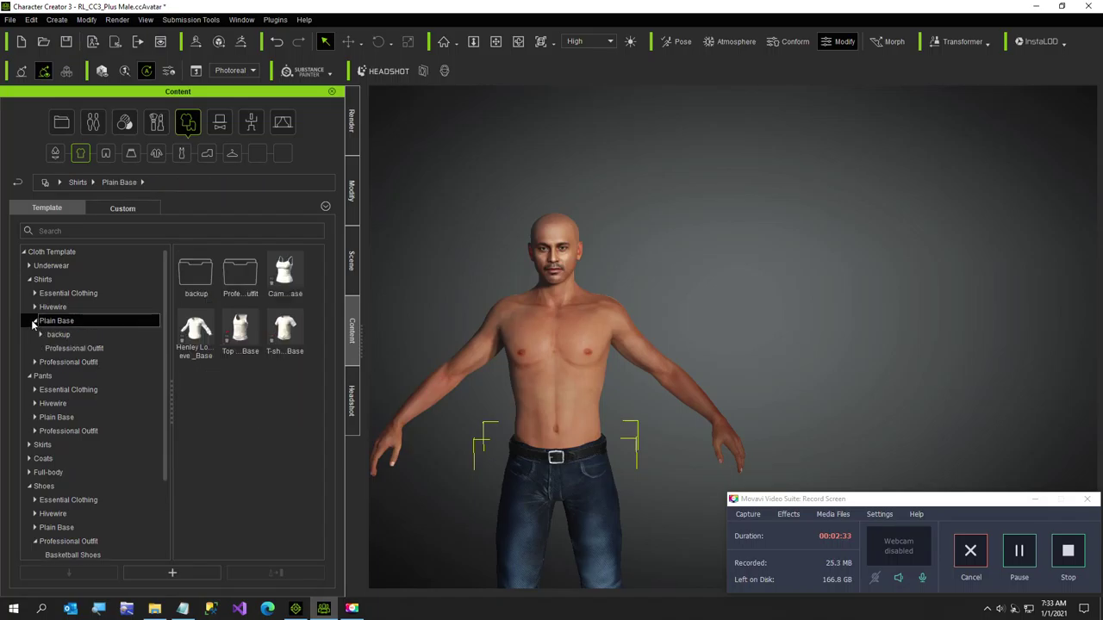
{"action": "left_click", "coordinate": [67, 349]}
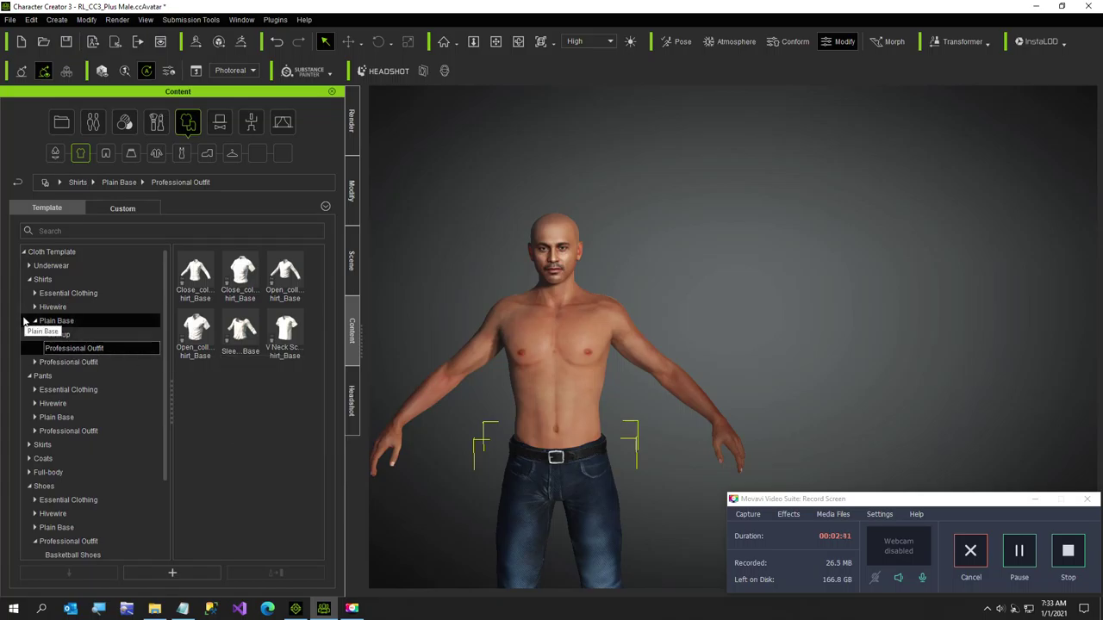
{"action": "left_click", "coordinate": [35, 363]}
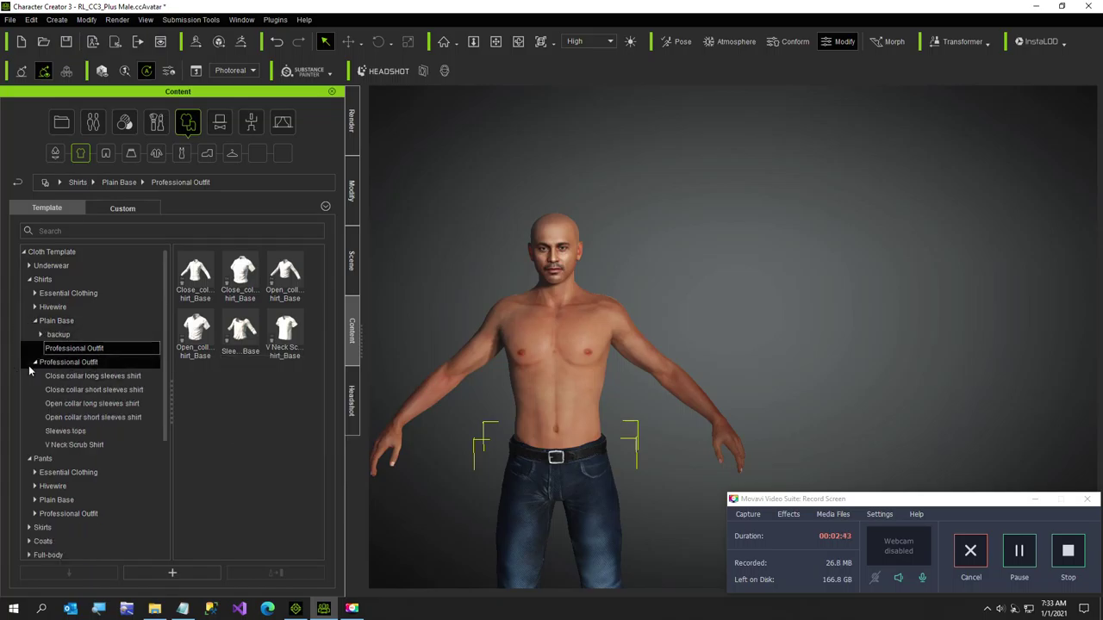
{"action": "left_click", "coordinate": [35, 363]}
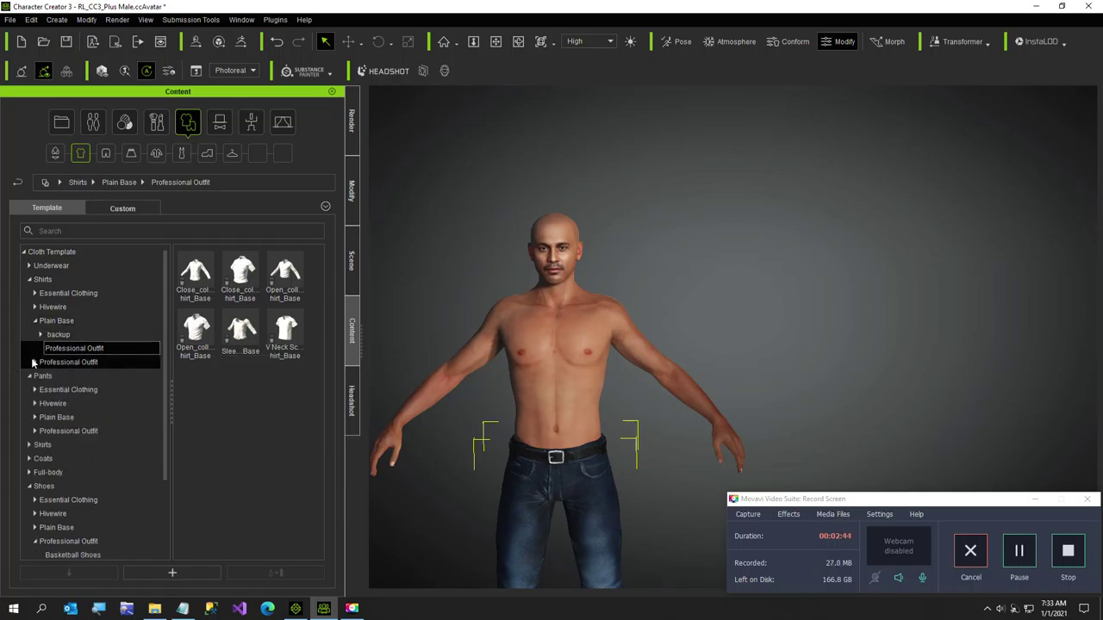
Apply the T-shirt_Base from the Plain Base shirts to the character.
{"action": "left_click", "coordinate": [27, 281]}
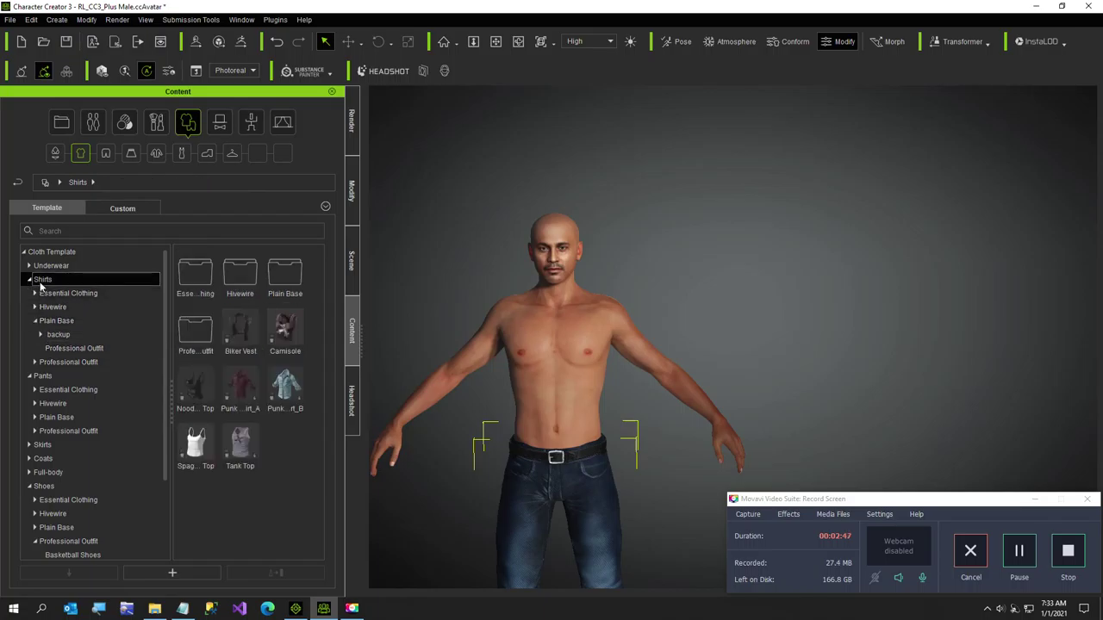
{"action": "left_click", "coordinate": [35, 297]}
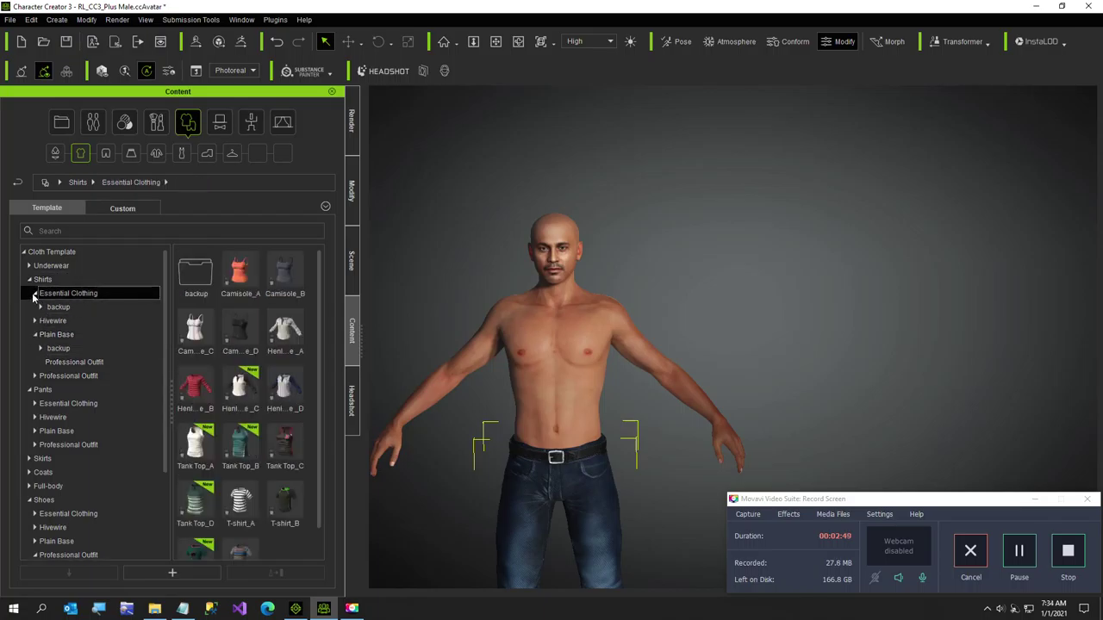
{"action": "left_click", "coordinate": [35, 294]}
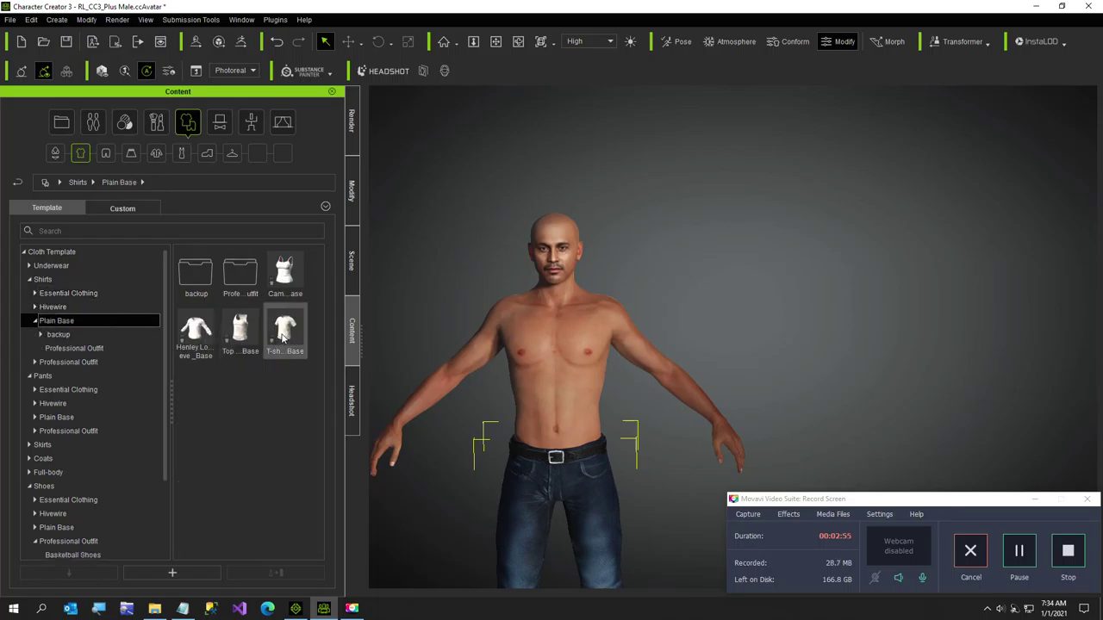
{"action": "mouse_move", "coordinate": [283, 338]}
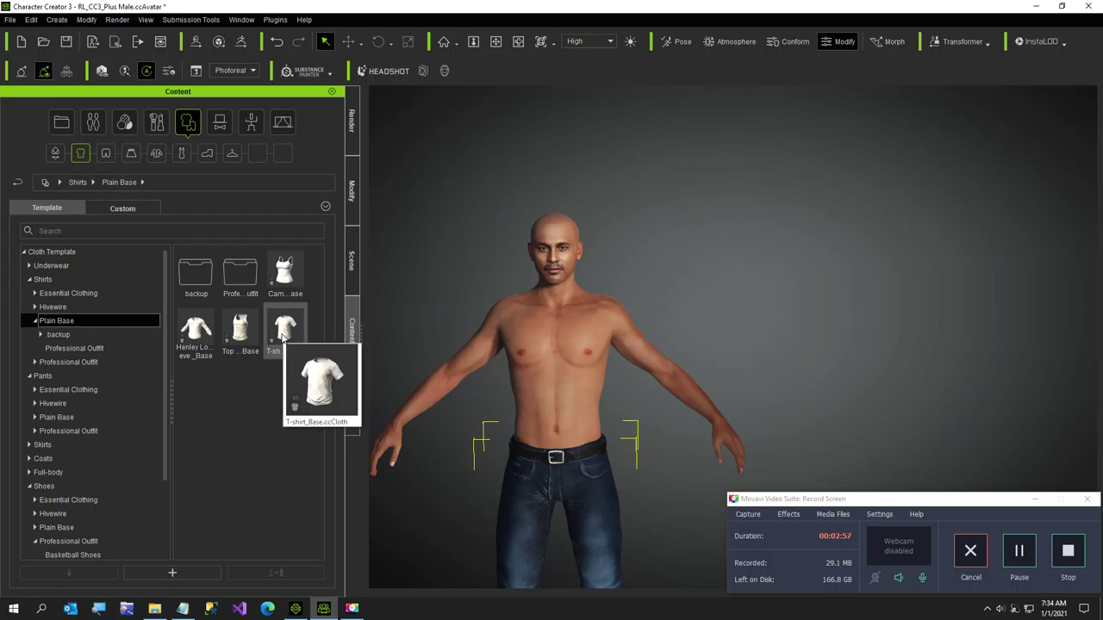
{"action": "double_click", "coordinate": [283, 338]}
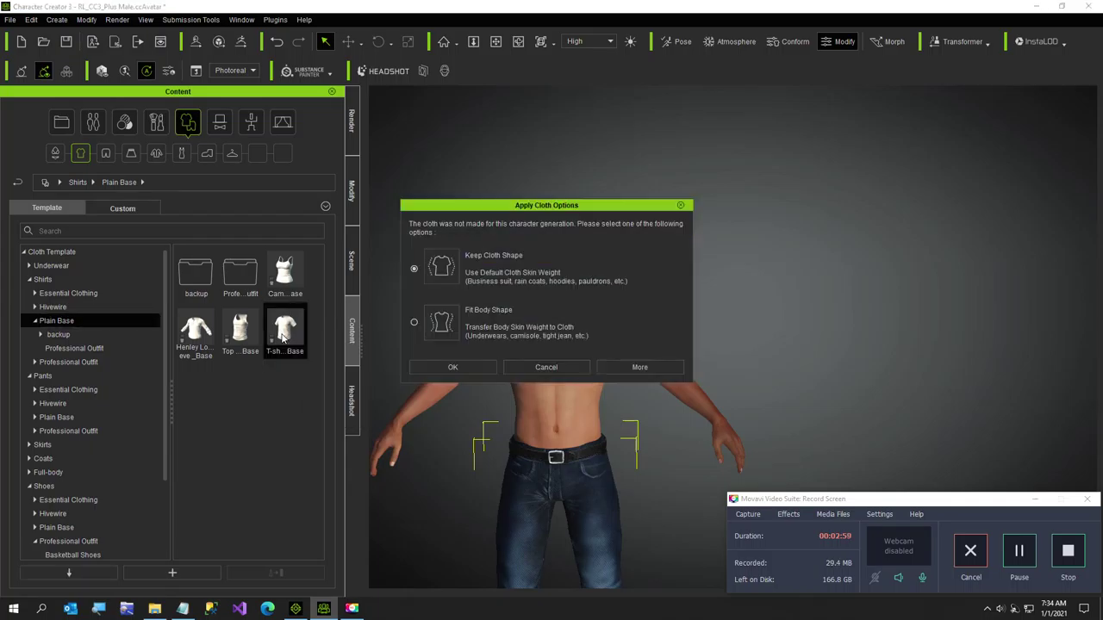
Fit the white T-shirt to the body shape with transferred skin weights, then switch to iClone 7.
{"action": "left_click", "coordinate": [413, 324]}
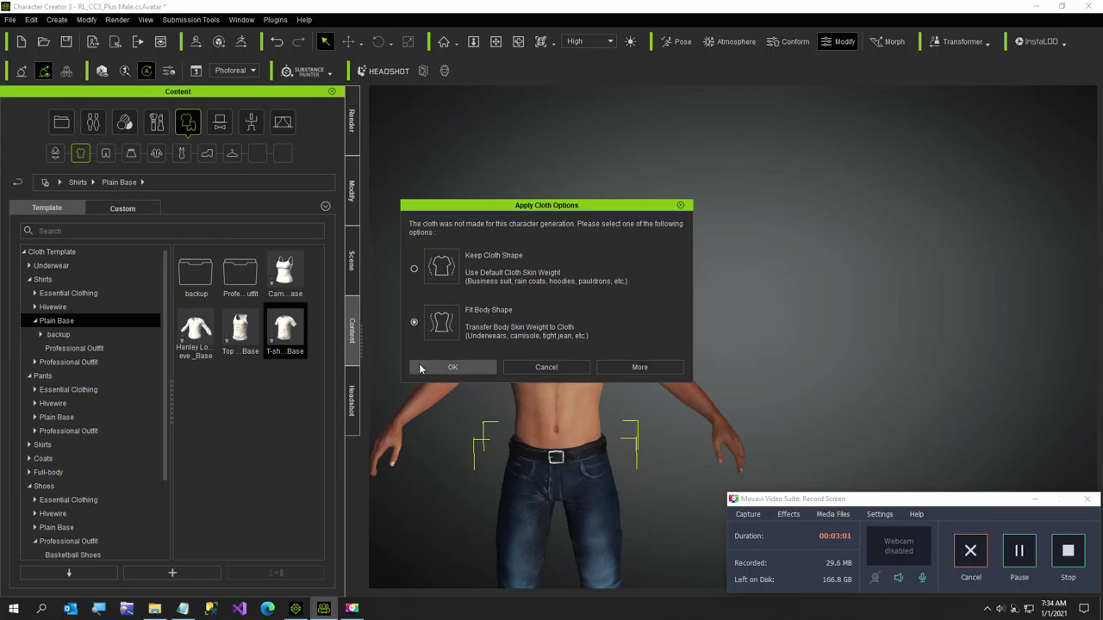
{"action": "left_click", "coordinate": [448, 367]}
{"action": "left_click", "coordinate": [449, 351]}
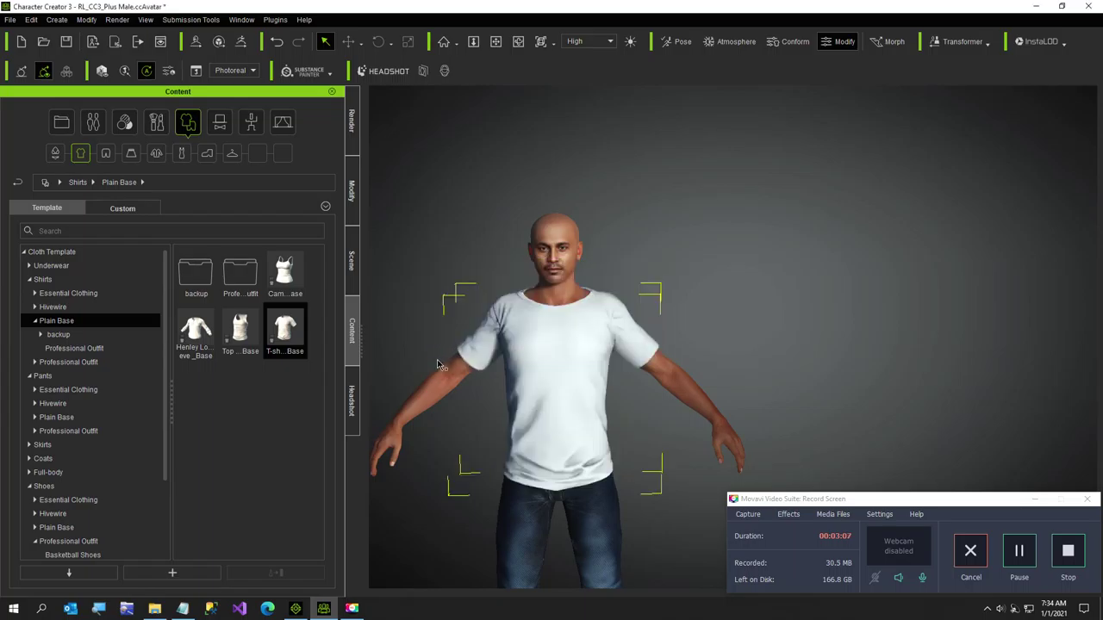
{"action": "right_click_drag", "start_coordinate": [687, 427], "coordinate": [396, 433]}
{"action": "right_click_drag", "start_coordinate": [405, 534], "coordinate": [652, 553]}
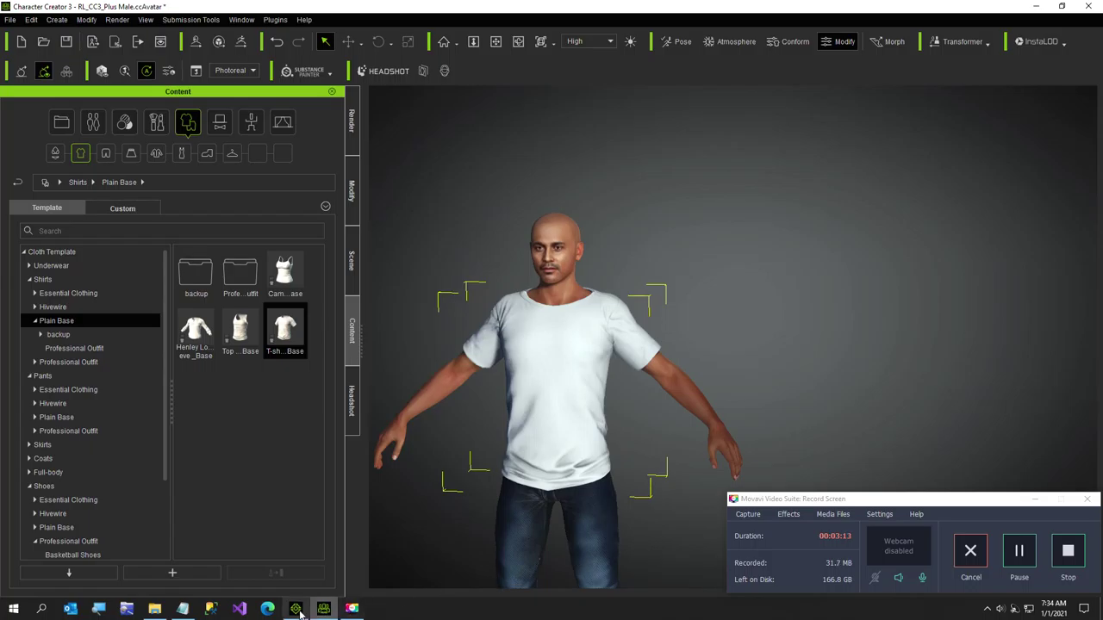
{"action": "mouse_move", "coordinate": [298, 613]}
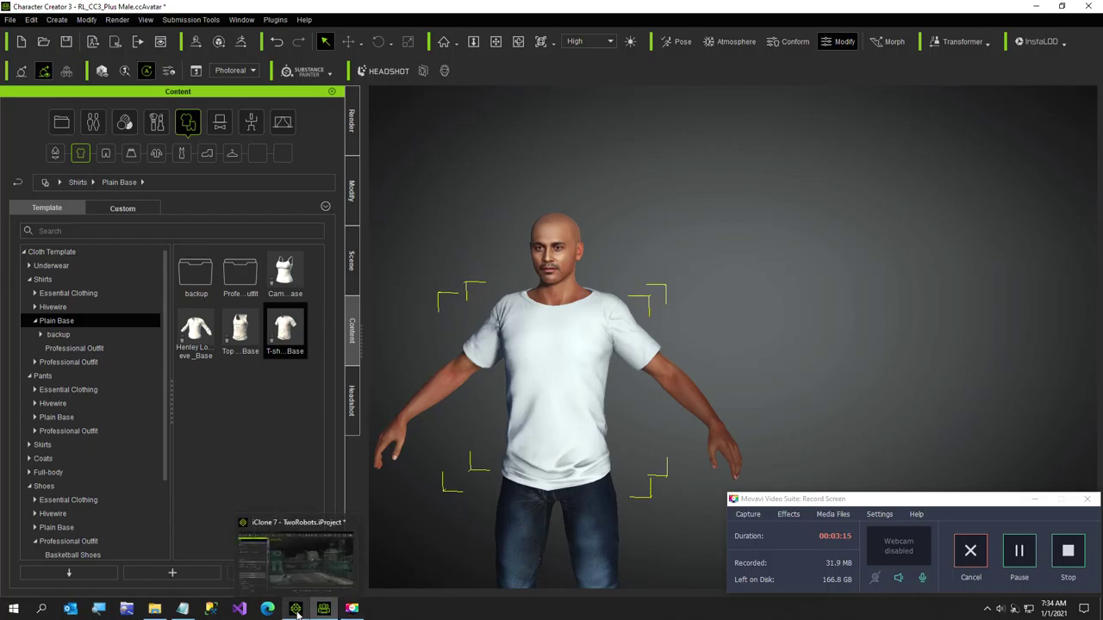
{"action": "left_click", "coordinate": [295, 610]}
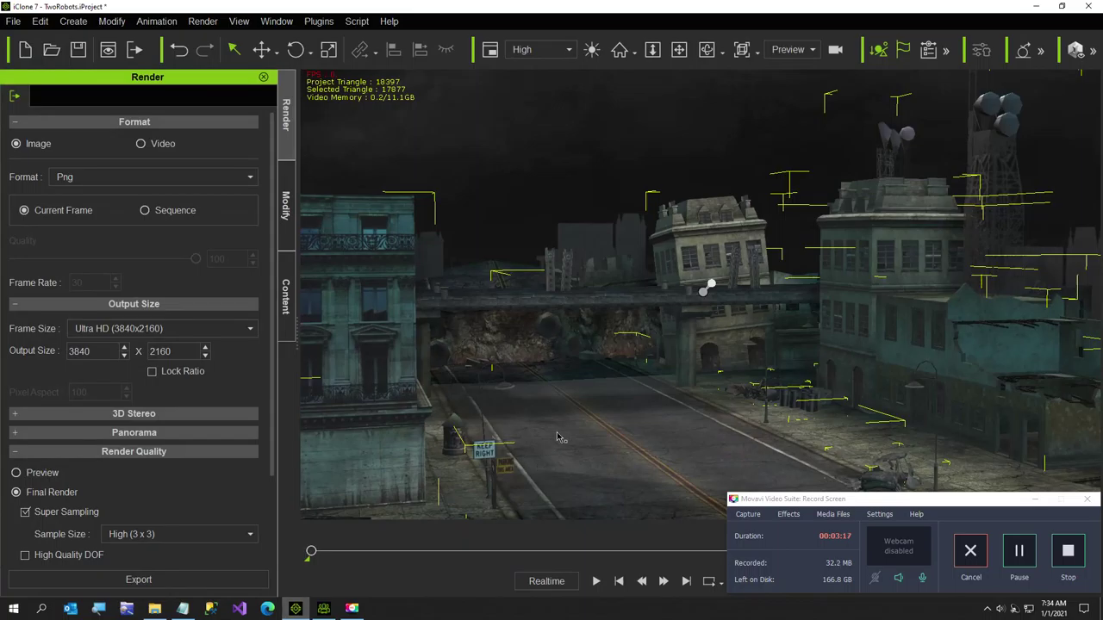
{"action": "left_click", "coordinate": [1033, 501]}
{"action": "left_click", "coordinate": [1033, 501]}
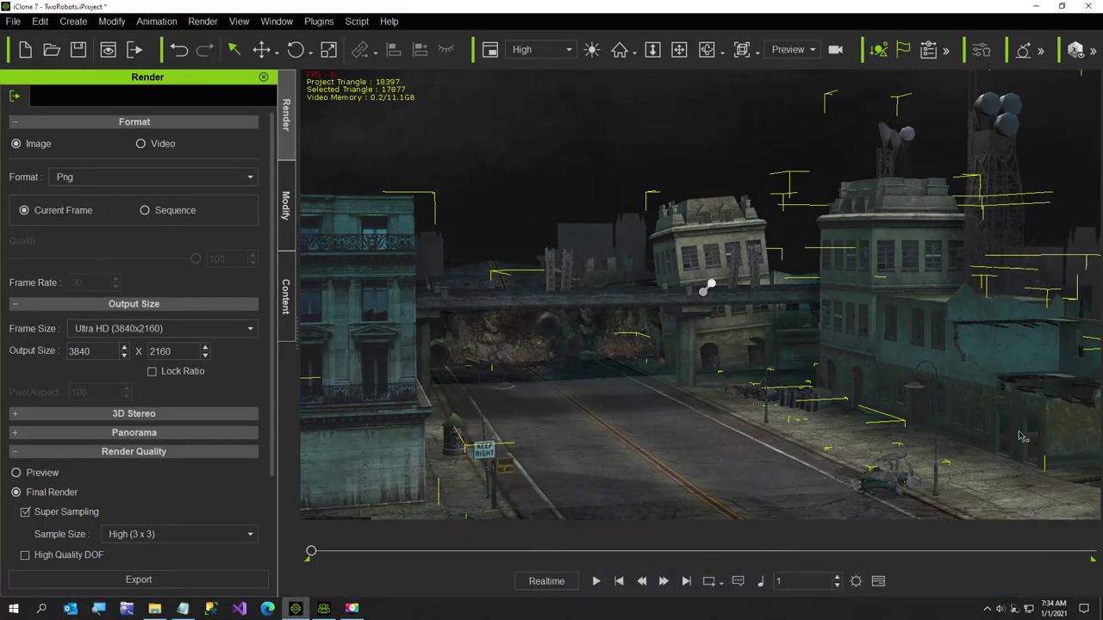
{"action": "left_click", "coordinate": [355, 608]}
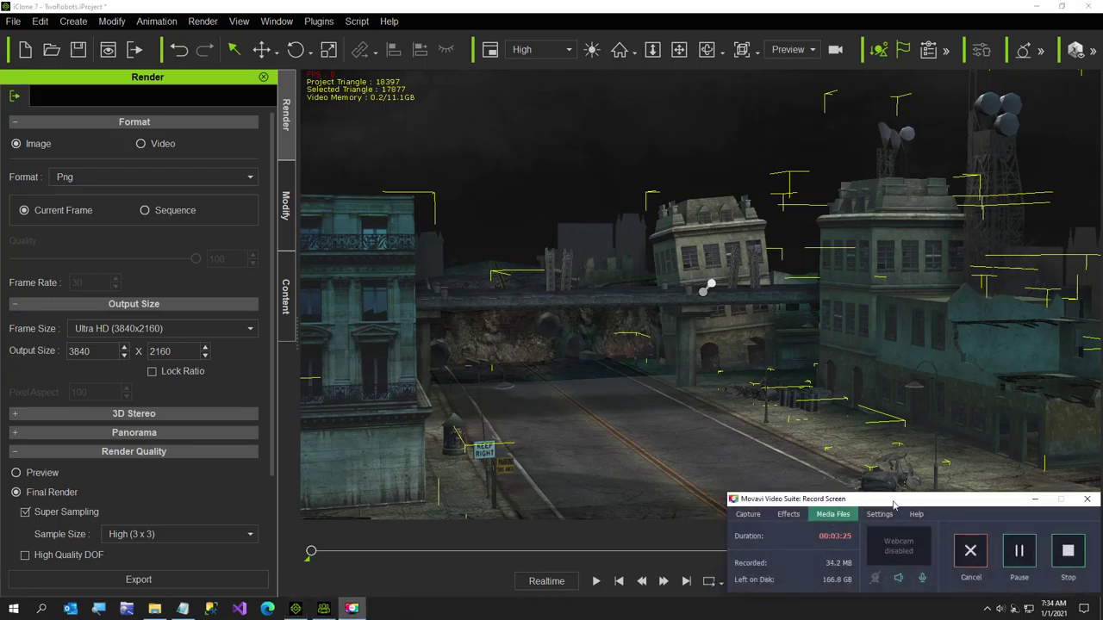
{"action": "left_click", "coordinate": [1035, 499]}
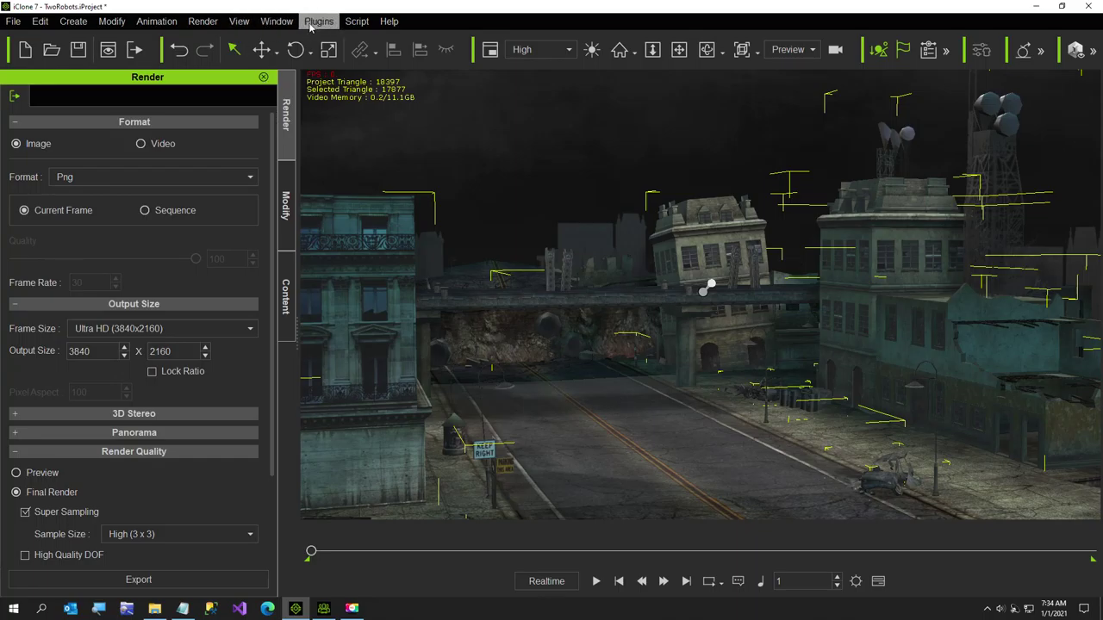
{"action": "left_click", "coordinate": [211, 24]}
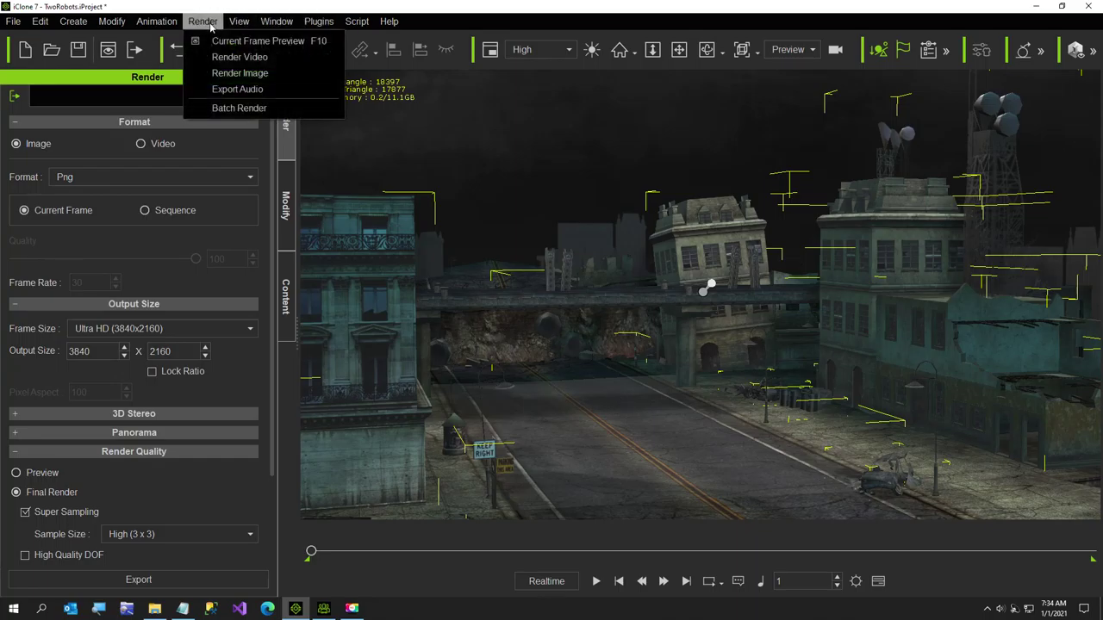
{"action": "left_click", "coordinate": [226, 74]}
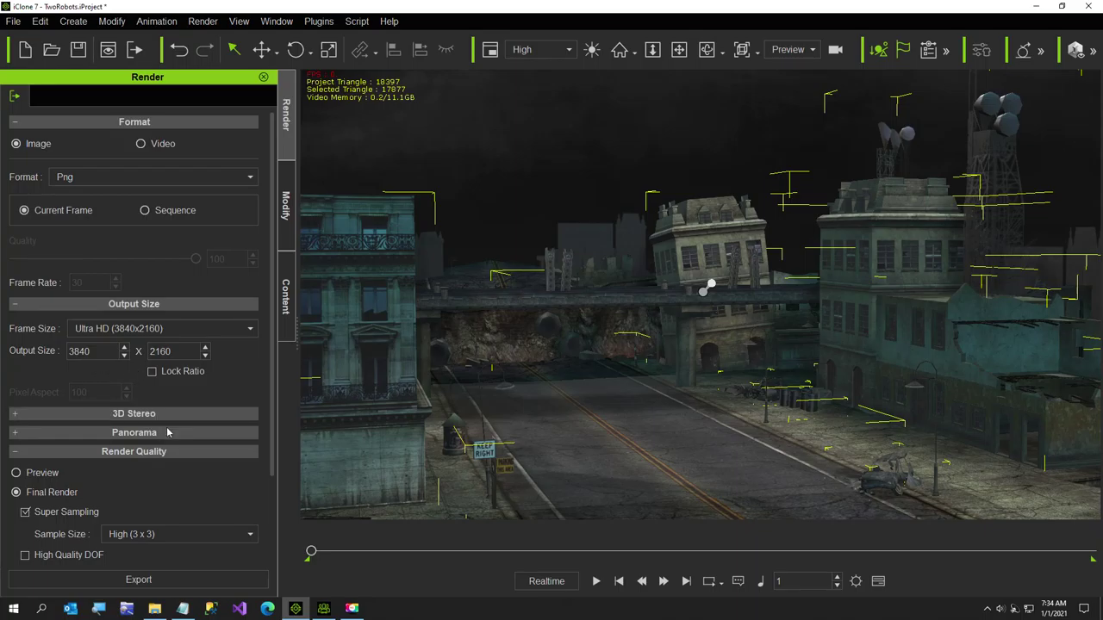
{"action": "scroll", "coordinate": [171, 440], "scroll_direction": "down", "scroll_amount": 3}
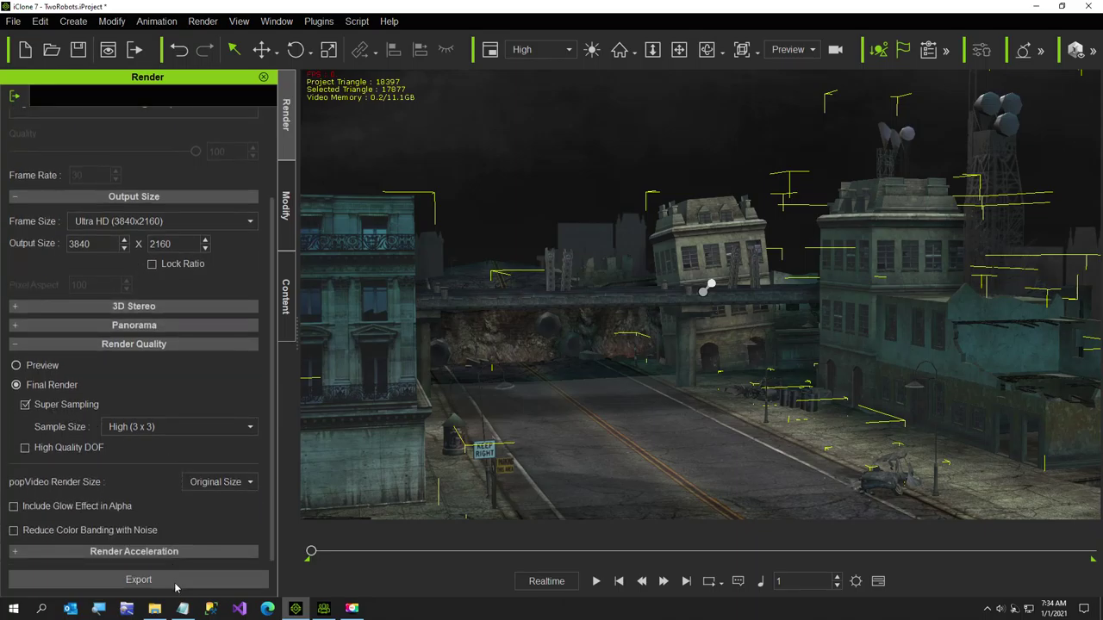
{"action": "left_click", "coordinate": [138, 580]}
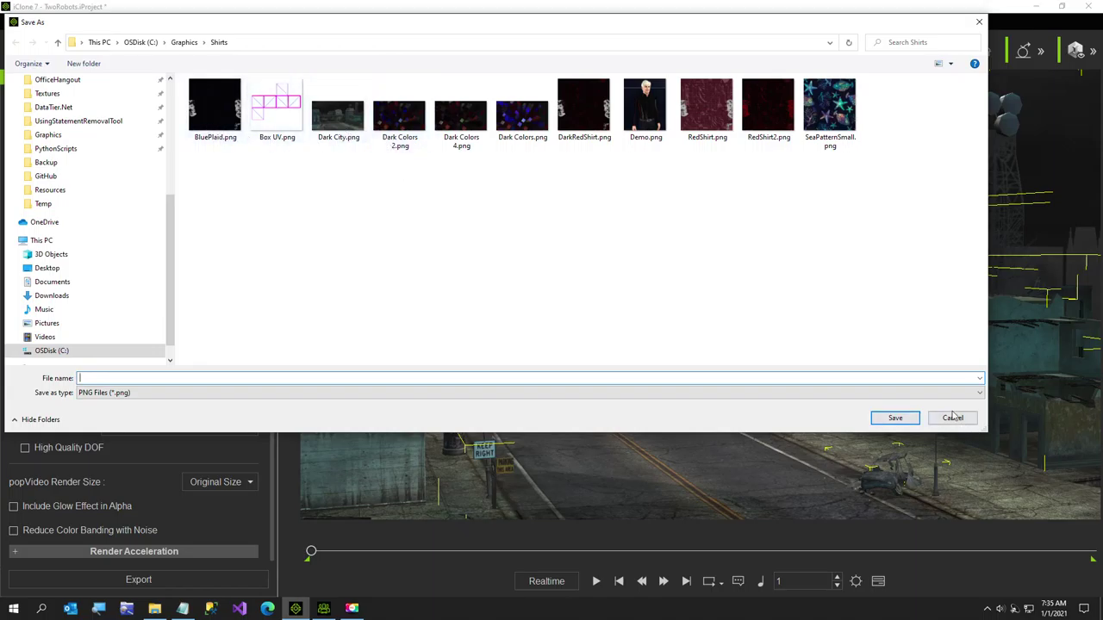
{"action": "key", "text": "Escape"}
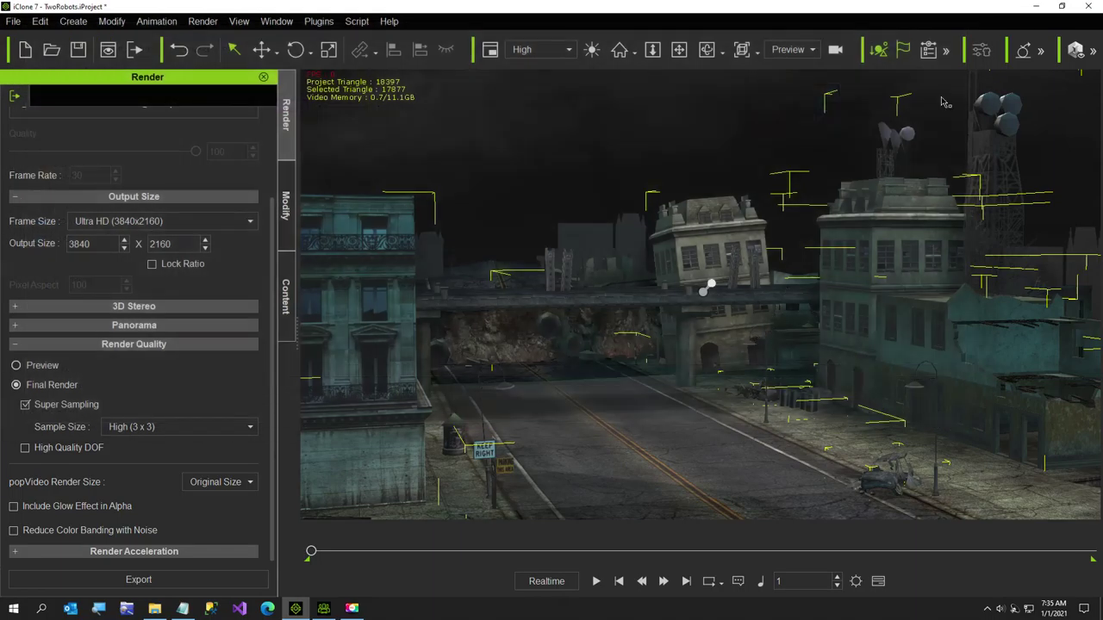
{"action": "key", "text": "alt+Tab"}
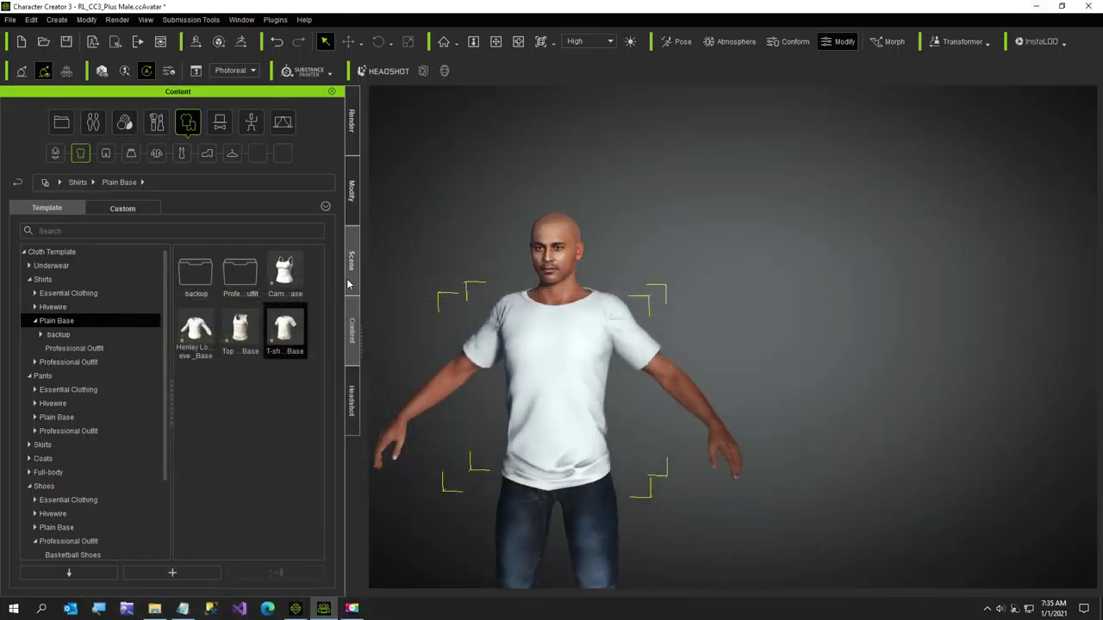
Load Dark City.png into the T-shirt material's Diffuse texture slot.
{"action": "left_click", "coordinate": [351, 185]}
{"action": "scroll", "coordinate": [120, 200], "scroll_direction": "up", "scroll_amount": 10}
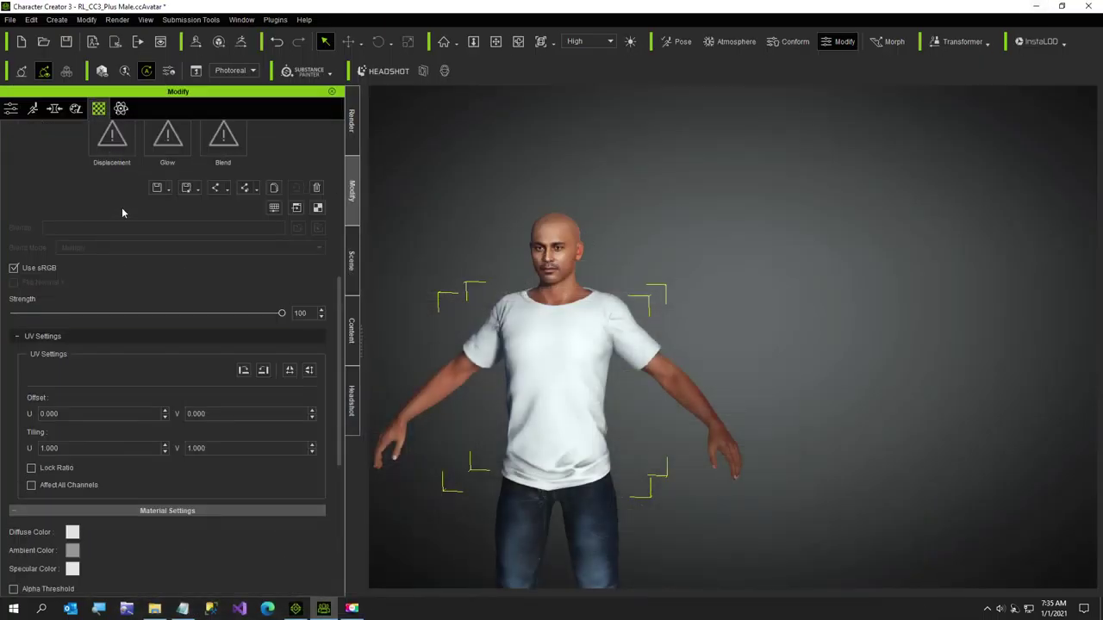
{"action": "double_click", "coordinate": [116, 335]}
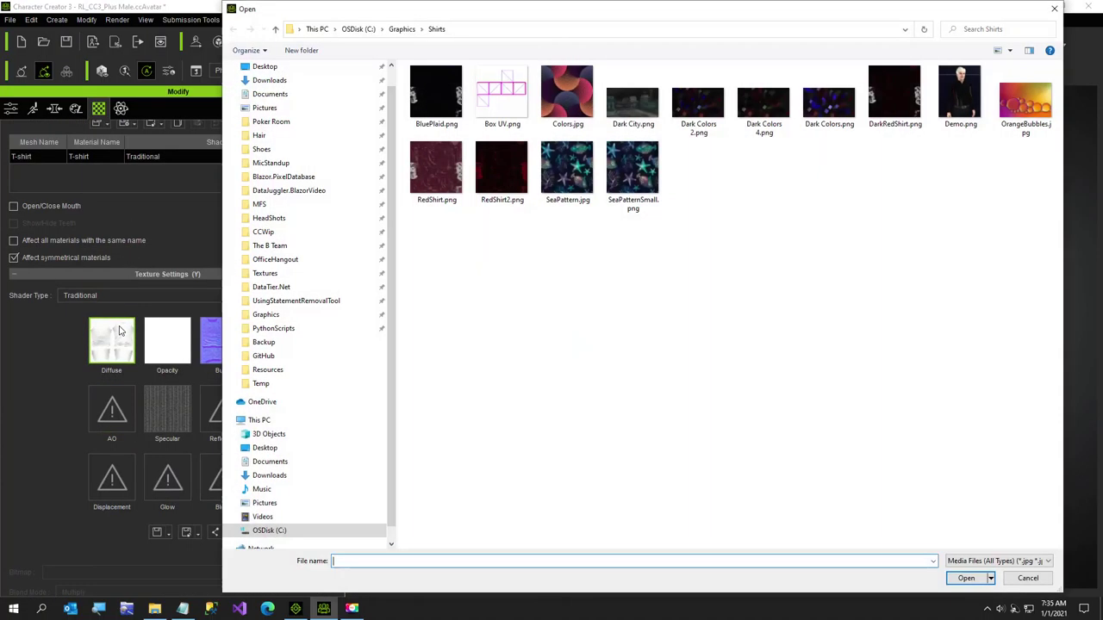
{"action": "double_click", "coordinate": [645, 104]}
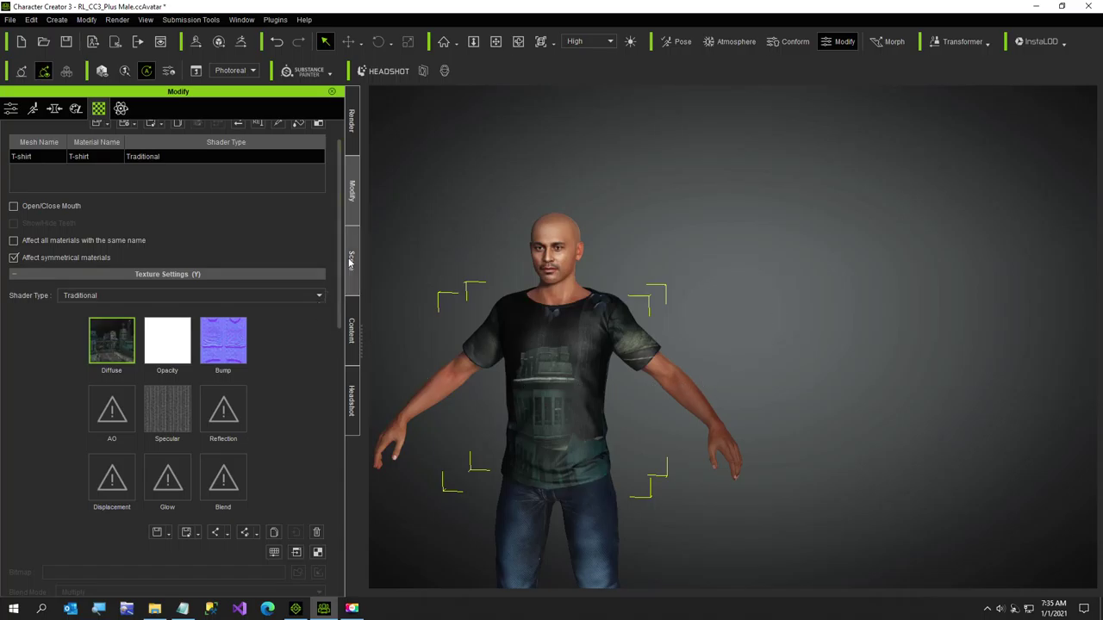
Reduce the shirt's Specular to 2, adjust Glossiness, and inspect the shirt, legs and shoes.
{"action": "scroll", "coordinate": [172, 378], "scroll_direction": "down", "scroll_amount": 10}
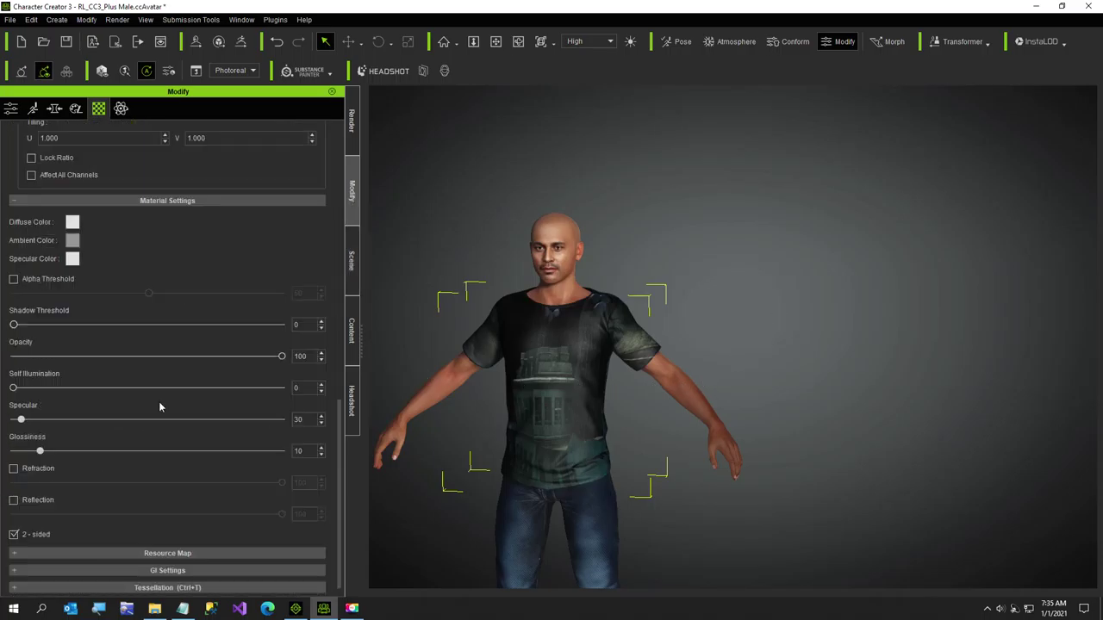
{"action": "left_click_drag", "start_coordinate": [40, 454], "coordinate": [27, 454]}
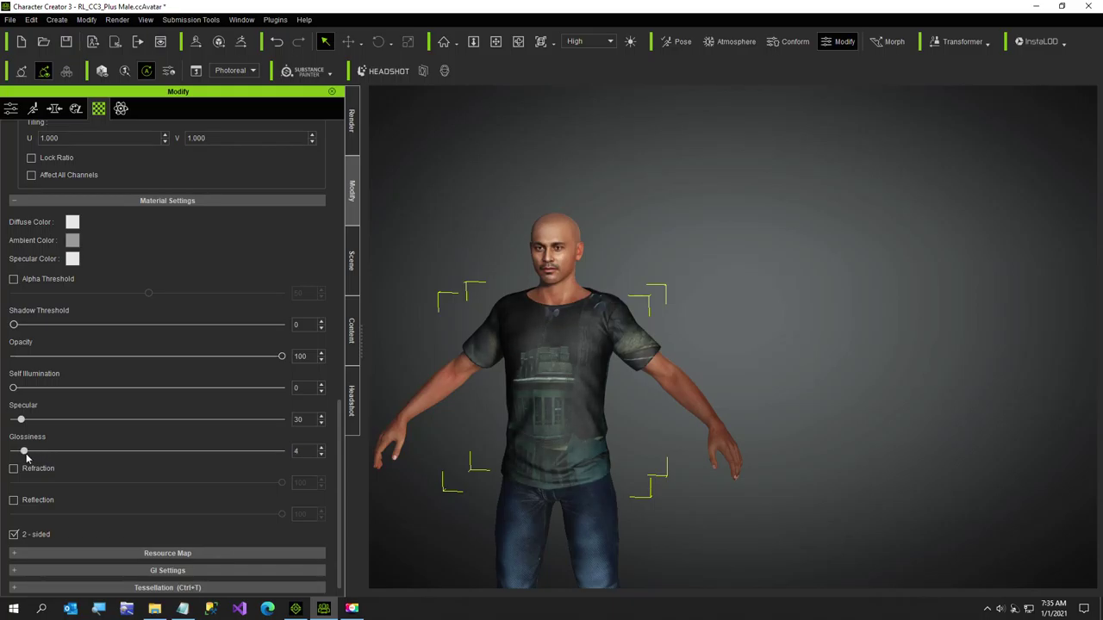
{"action": "mouse_move", "coordinate": [27, 459]}
{"action": "left_mouse_down"}
{"action": "mouse_move", "coordinate": [42, 454]}
{"action": "mouse_move", "coordinate": [18, 421]}
{"action": "left_mouse_up"}
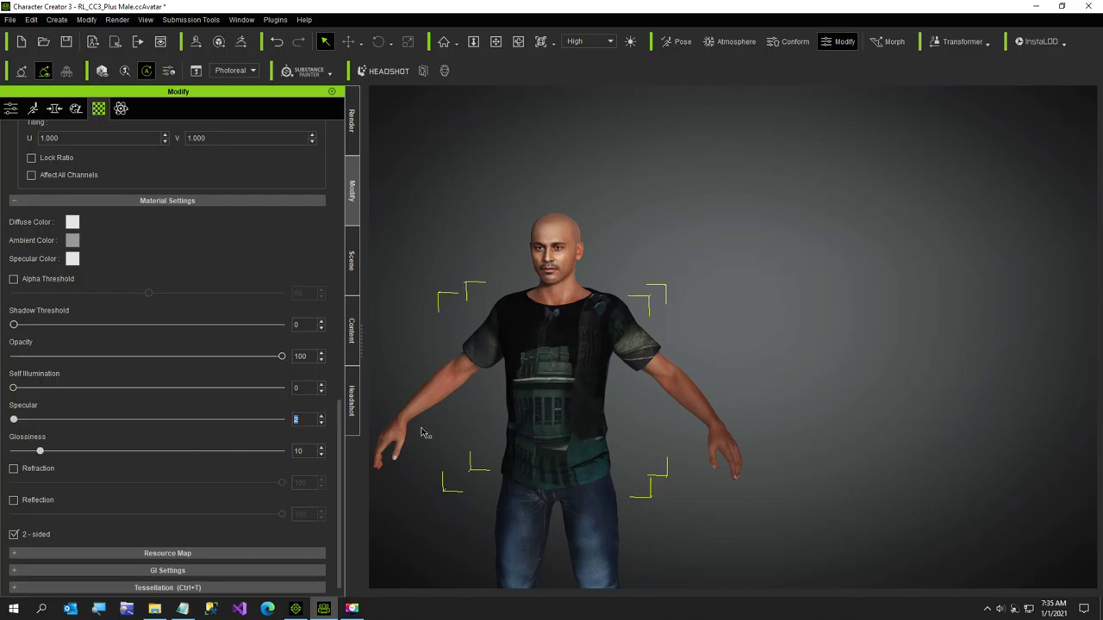
{"action": "right_click_drag", "start_coordinate": [646, 487], "coordinate": [448, 464]}
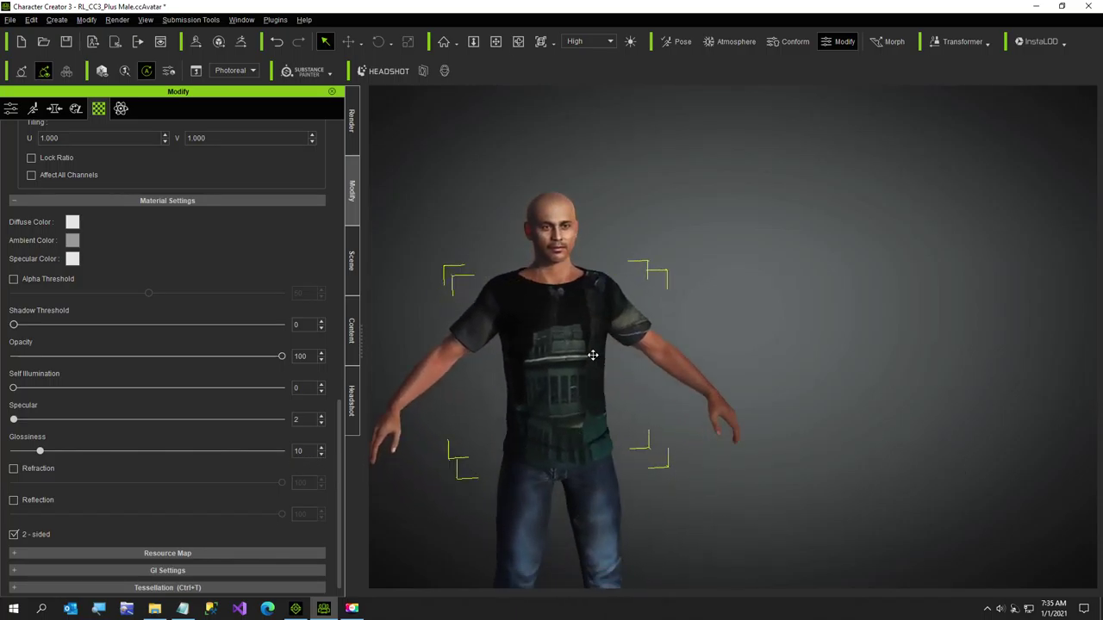
{"action": "middle_click_drag", "start_coordinate": [591, 353], "coordinate": [593, 239]}
{"action": "right_click_drag", "start_coordinate": [594, 241], "coordinate": [348, 422]}
{"action": "key", "text": "f"}
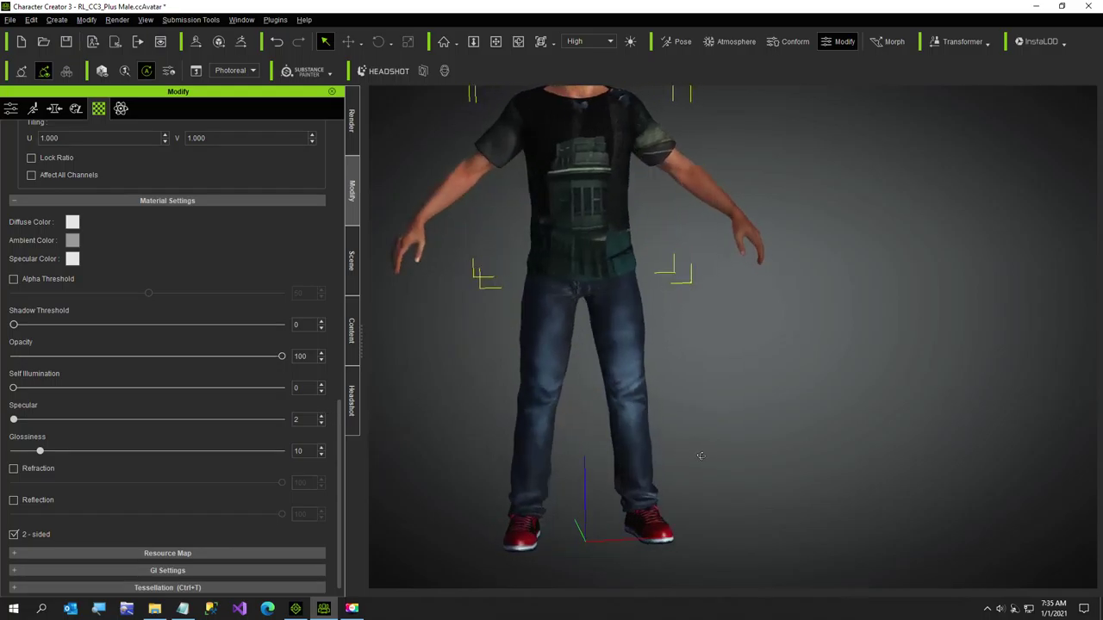
{"action": "scroll", "coordinate": [561, 489], "scroll_direction": "up", "scroll_amount": 5}
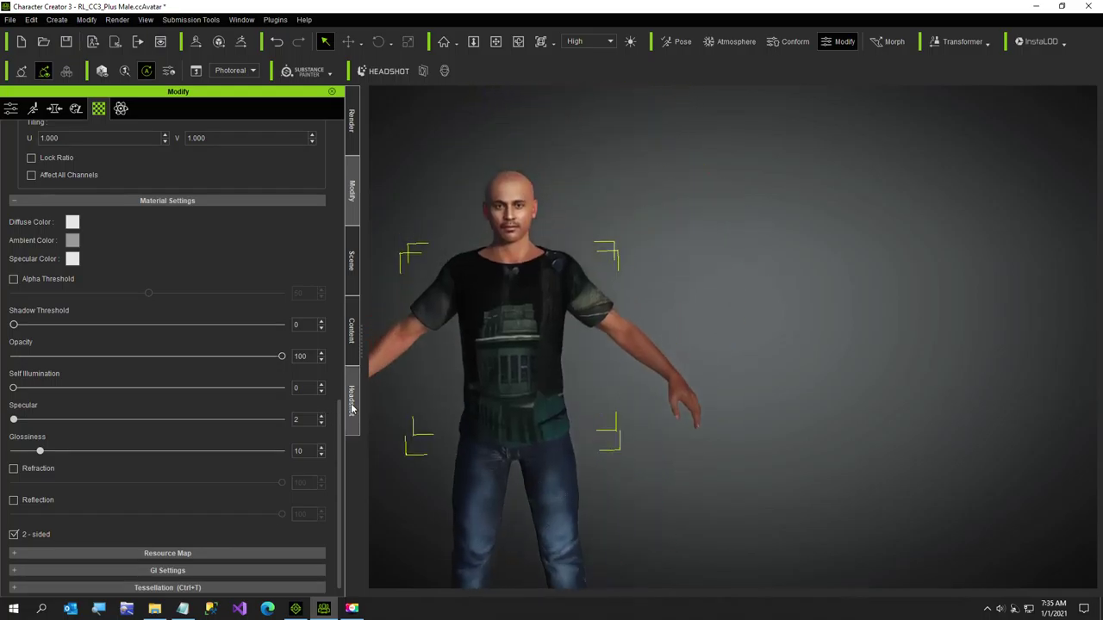
Browse the Skin, Eye and Makeup template presets, including lip makeup and eyelashes.
{"action": "left_click", "coordinate": [354, 341]}
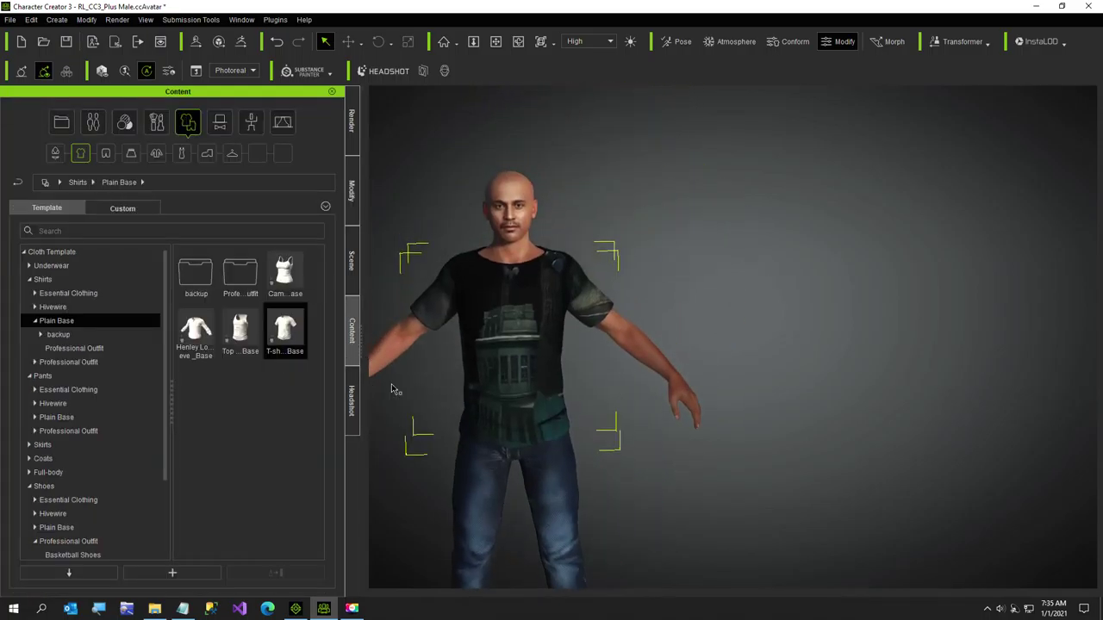
{"action": "left_click", "coordinate": [124, 121]}
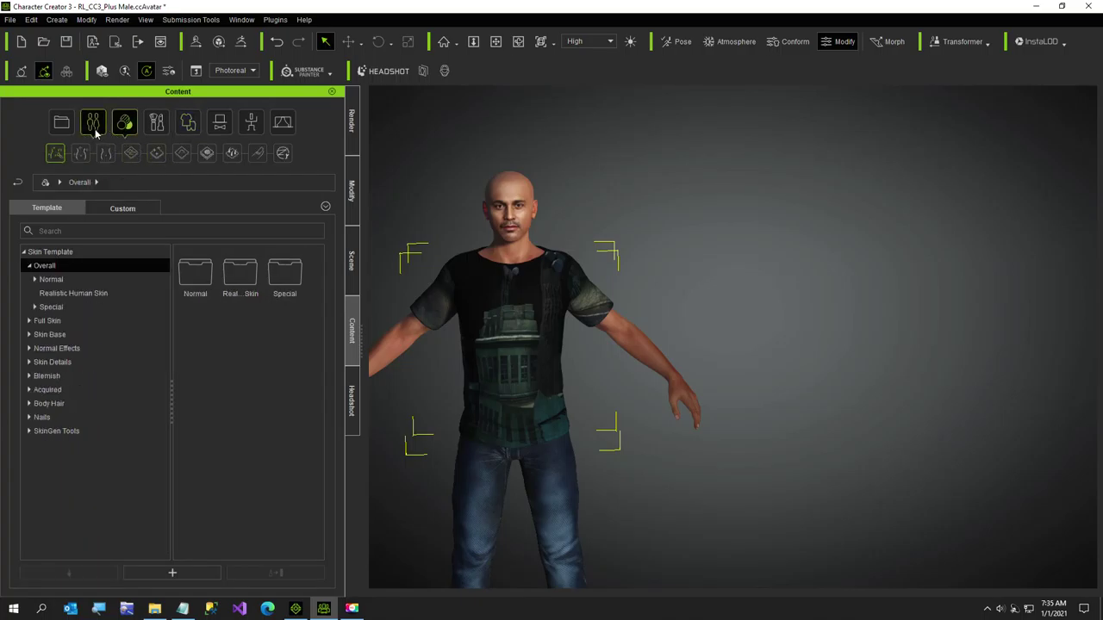
{"action": "left_click", "coordinate": [95, 128]}
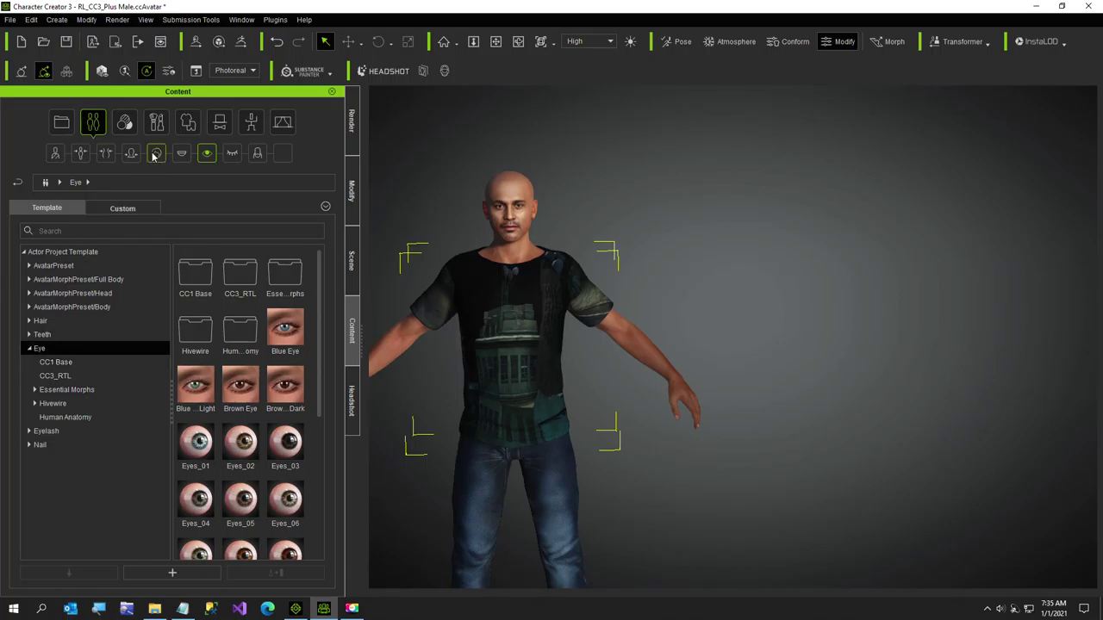
{"action": "left_click", "coordinate": [122, 127]}
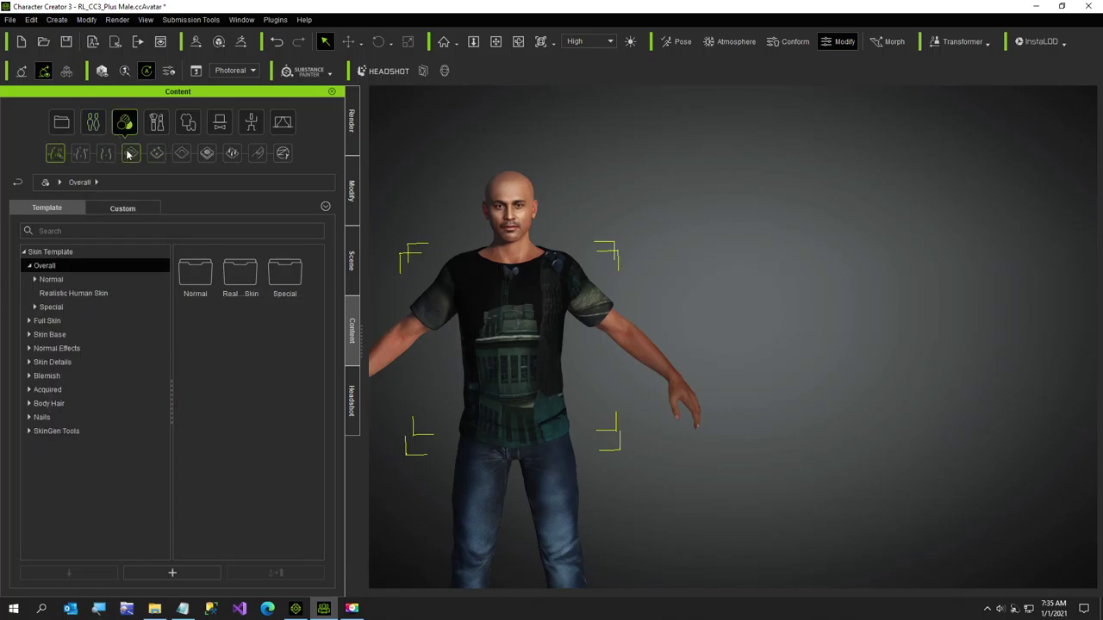
{"action": "left_click", "coordinate": [155, 126]}
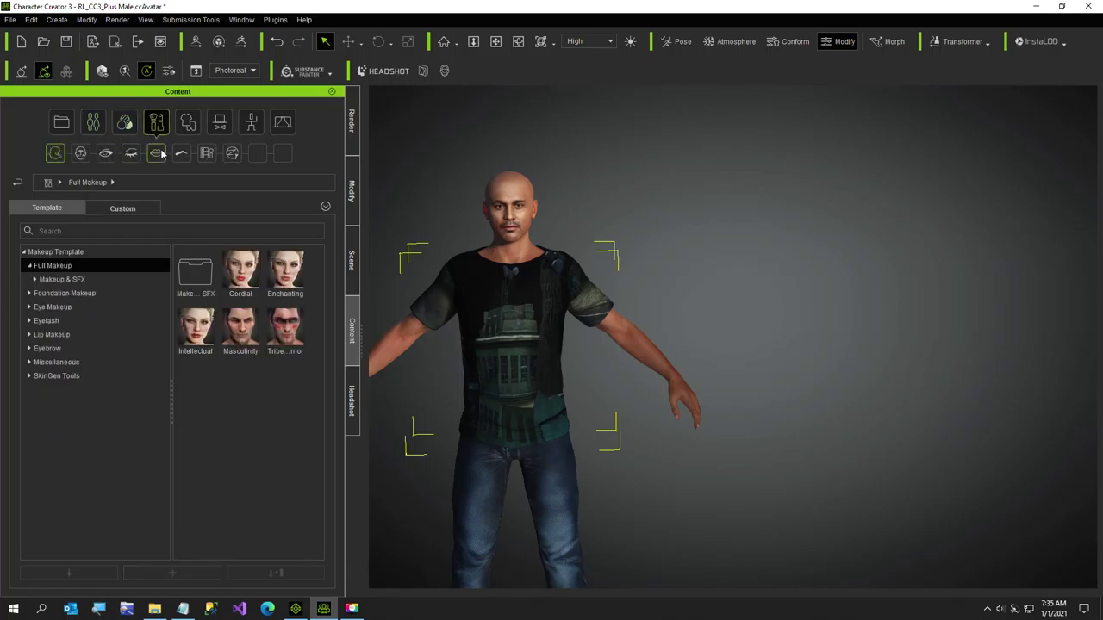
{"action": "left_click", "coordinate": [160, 153]}
{"action": "left_click", "coordinate": [132, 154]}
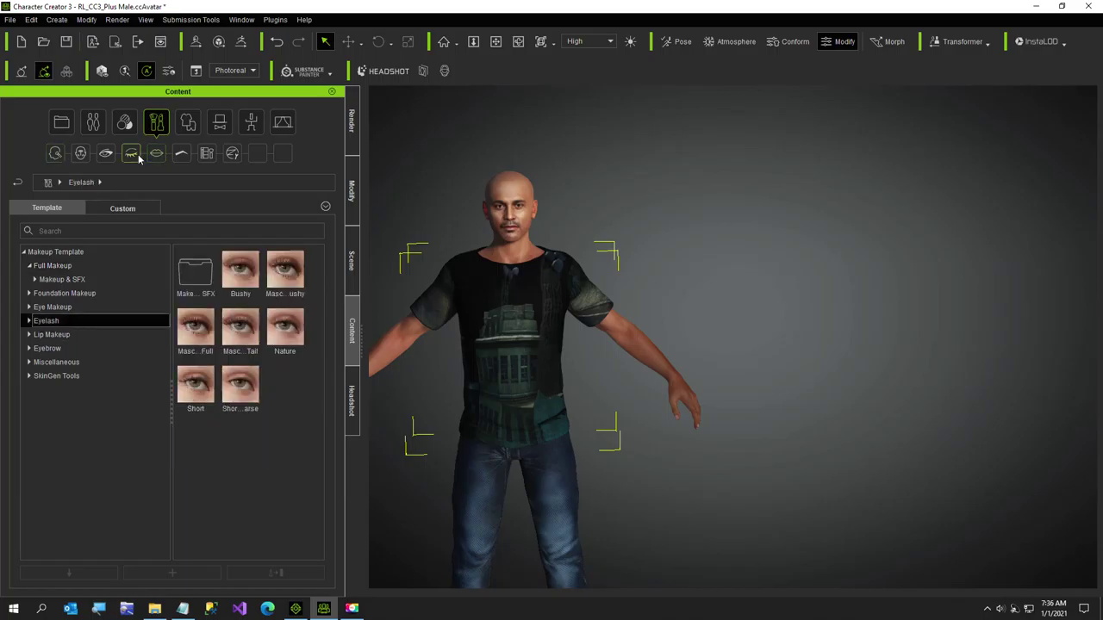
{"action": "left_click", "coordinate": [95, 123]}
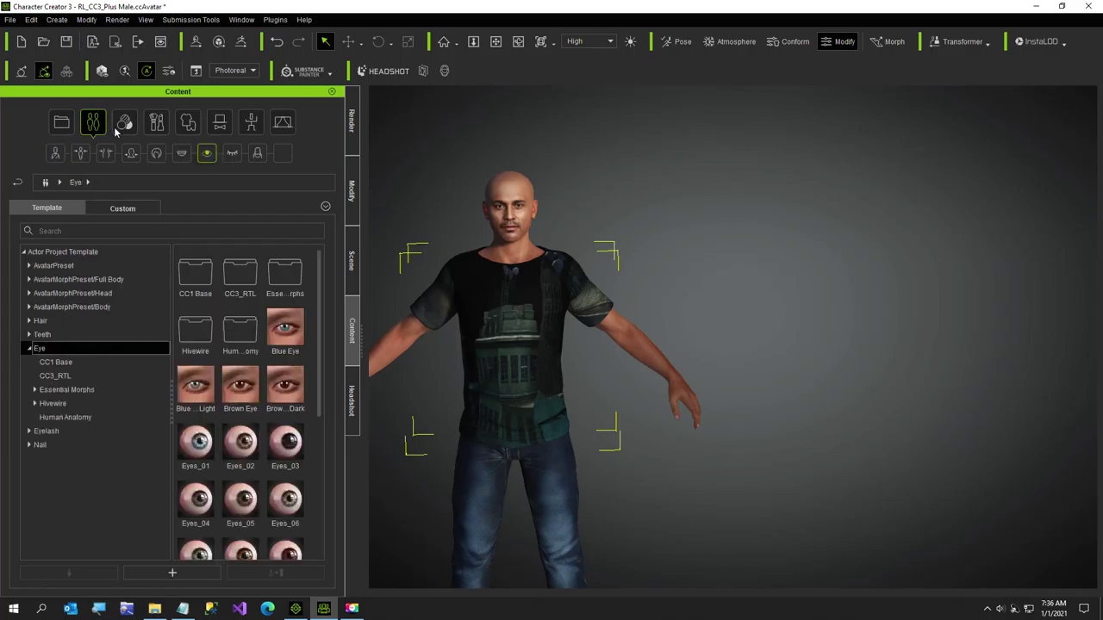
Show the Hair presets and open the Pixtim HairForLife_serie02 folder.
{"action": "left_click", "coordinate": [156, 154]}
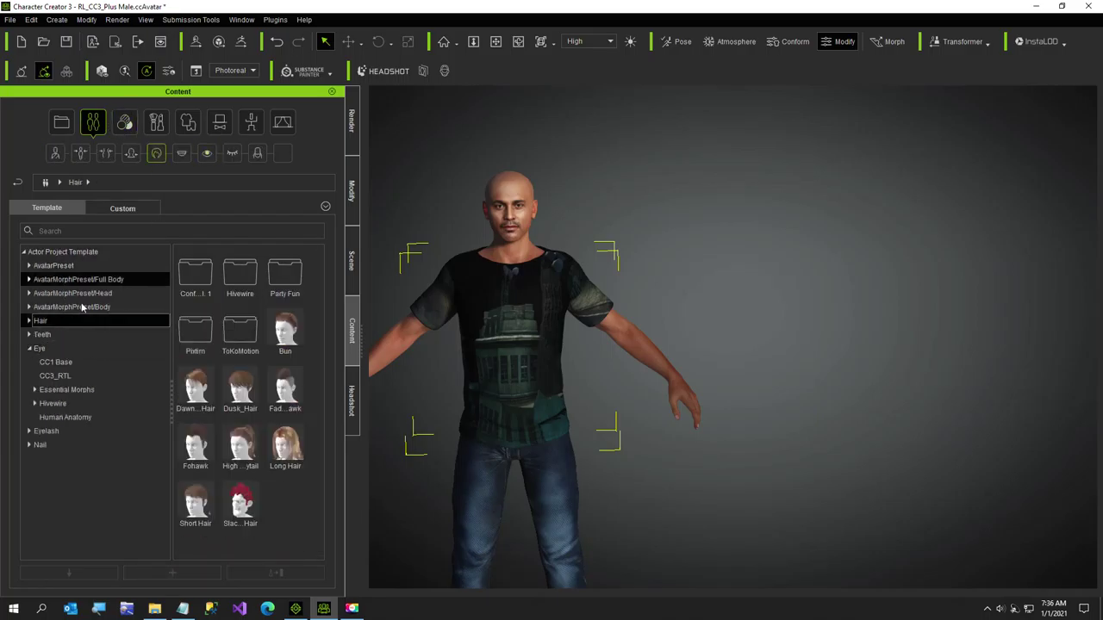
{"action": "left_click", "coordinate": [28, 321]}
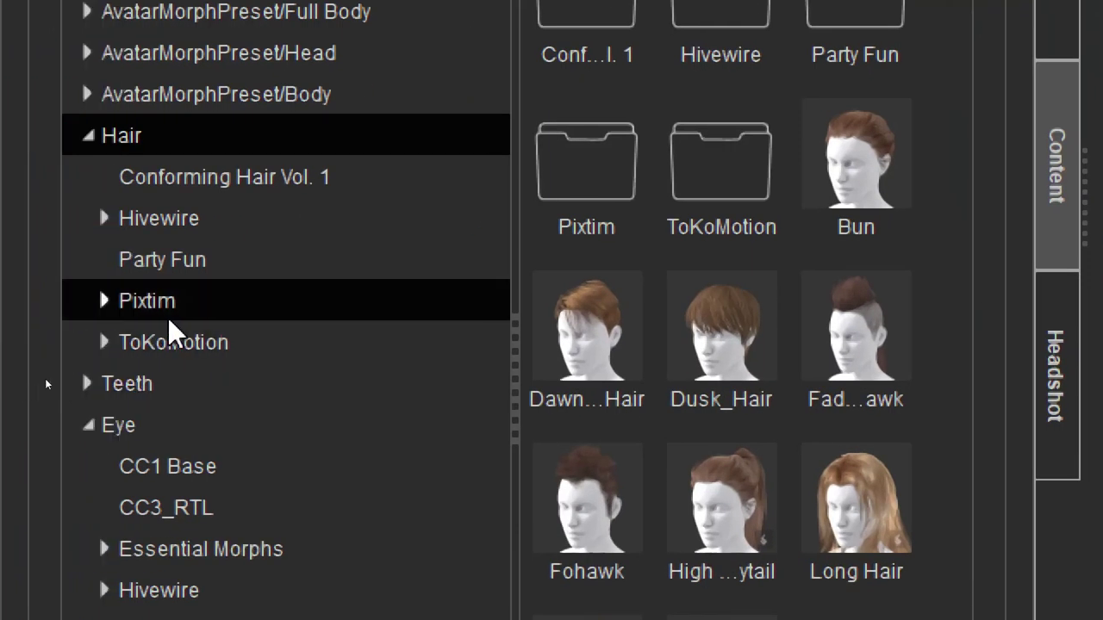
{"action": "left_click", "coordinate": [101, 302]}
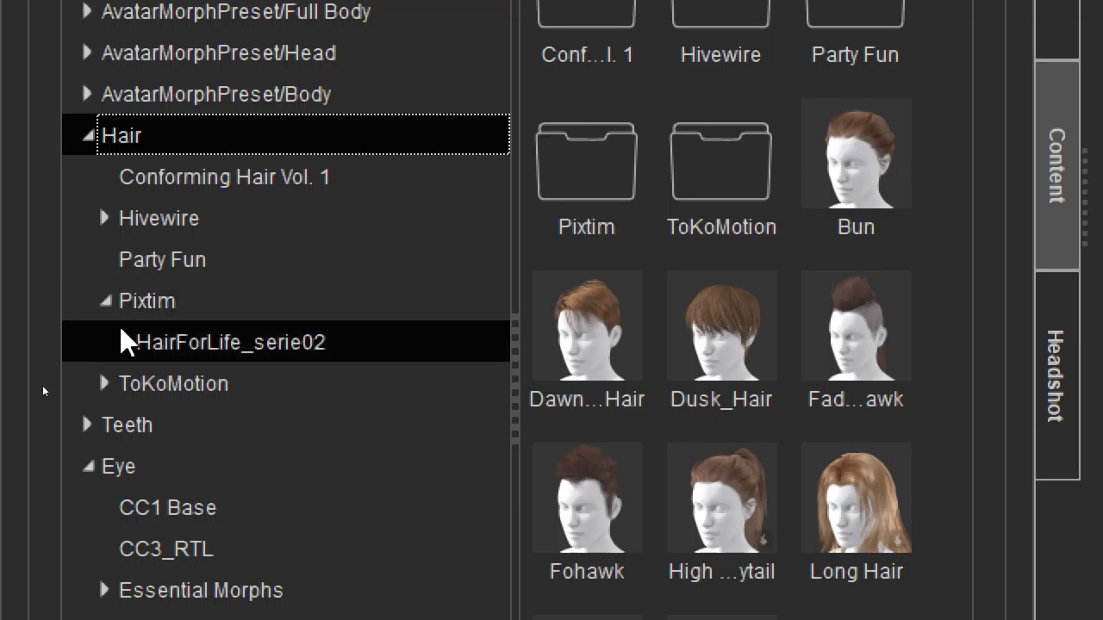
{"action": "left_click", "coordinate": [144, 345]}
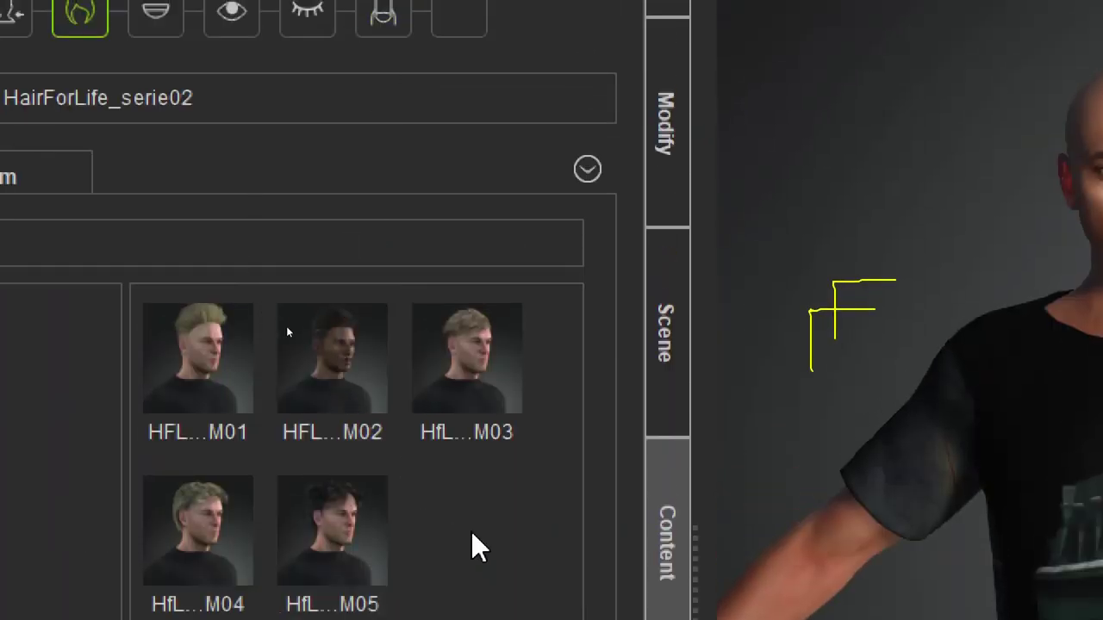
Apply the dark HFL M02 hairstyle and orbit to view it from the side.
{"action": "mouse_move", "coordinate": [341, 371]}
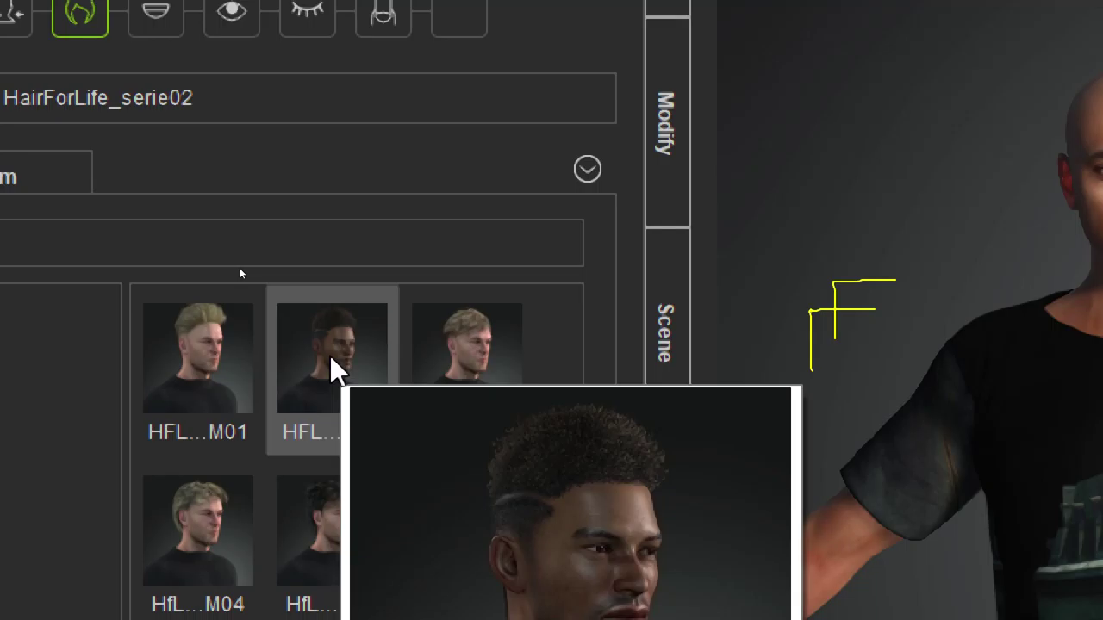
{"action": "left_click", "coordinate": [336, 371]}
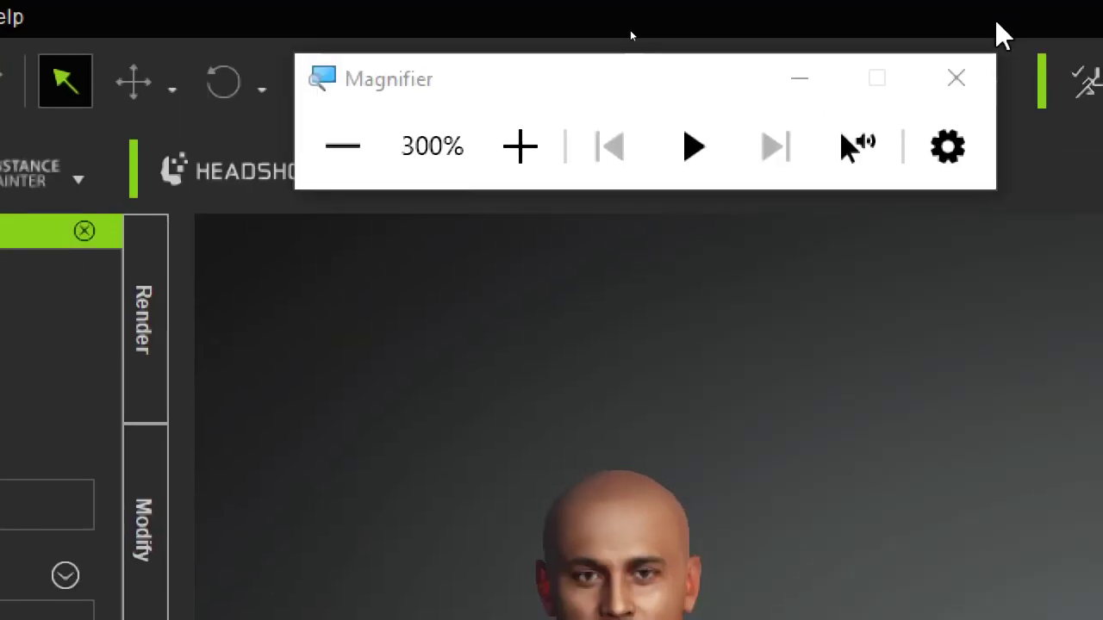
{"action": "left_click", "coordinate": [957, 78]}
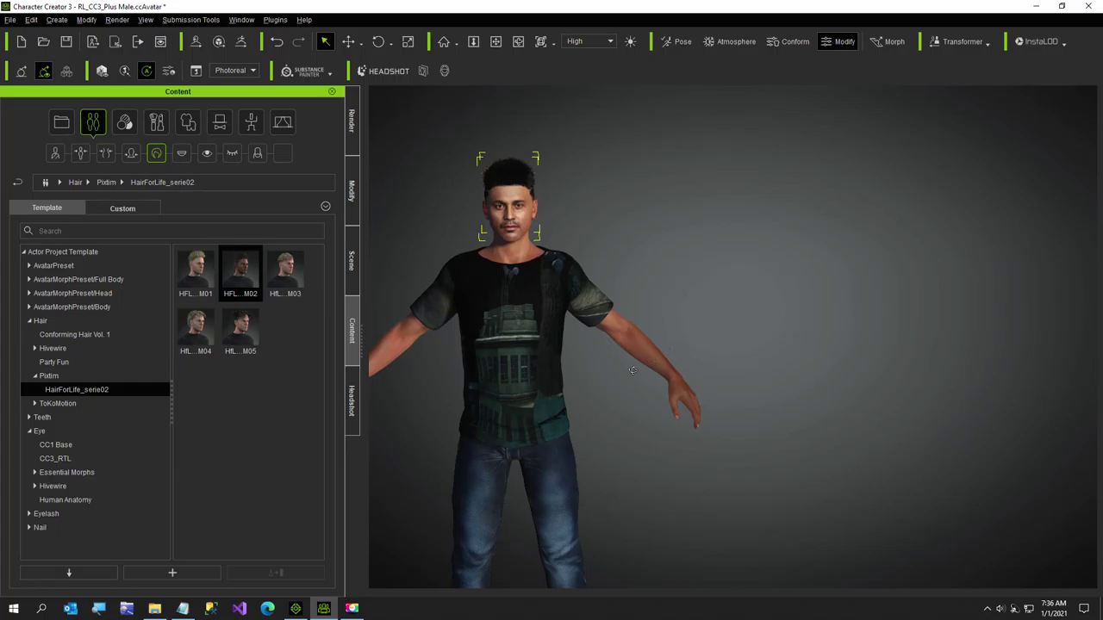
{"action": "right_click_drag", "start_coordinate": [654, 370], "coordinate": [431, 489]}
{"action": "right_click_drag", "start_coordinate": [484, 407], "coordinate": [414, 435]}
{"action": "scroll", "coordinate": [415, 435], "scroll_direction": "up", "scroll_amount": 3}
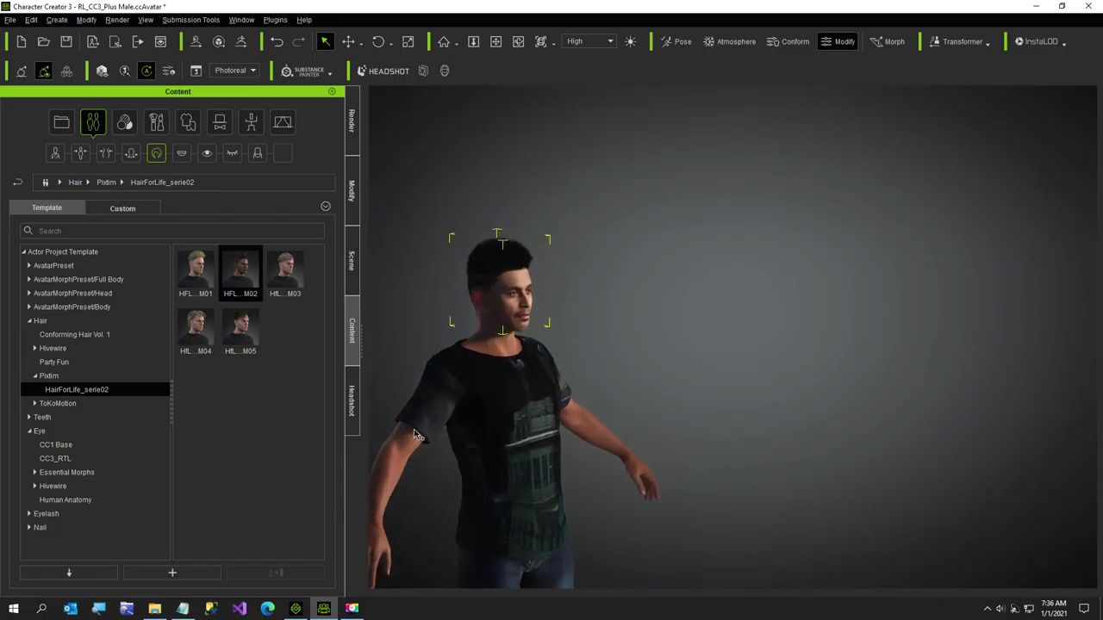
{"action": "middle_click_drag", "start_coordinate": [414, 436], "coordinate": [396, 462]}
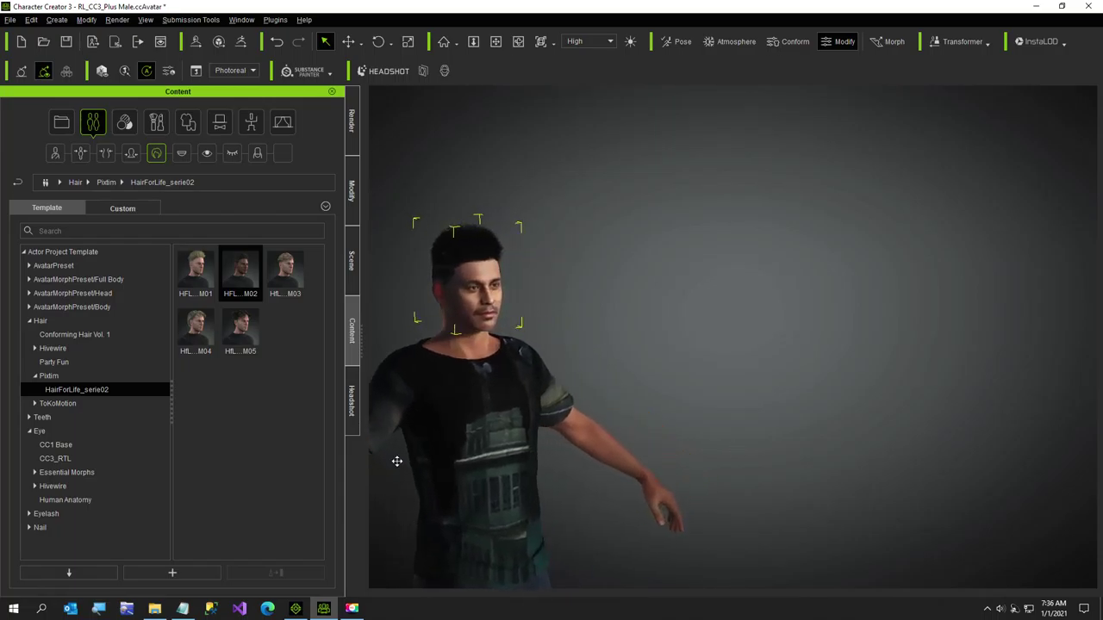
{"action": "right_click_drag", "start_coordinate": [397, 462], "coordinate": [610, 484]}
{"action": "scroll", "coordinate": [625, 463], "scroll_direction": "up", "scroll_amount": 1}
{"action": "scroll", "coordinate": [606, 490], "scroll_direction": "up", "scroll_amount": 4}
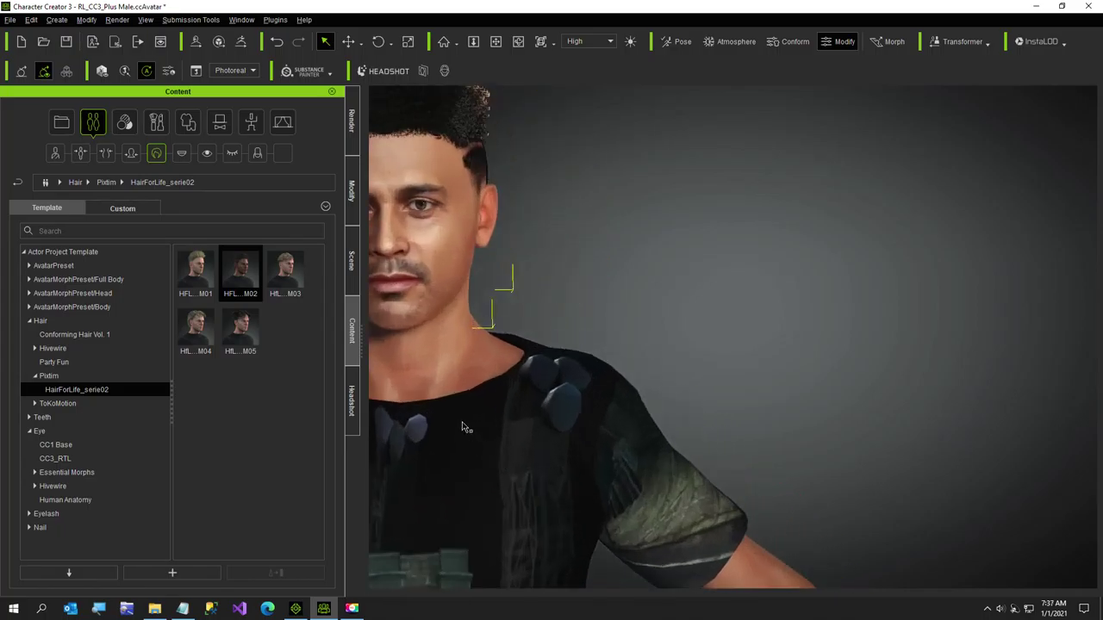
{"action": "right_click_drag", "start_coordinate": [463, 427], "coordinate": [670, 520]}
{"action": "scroll", "coordinate": [670, 520], "scroll_direction": "down", "scroll_amount": 4}
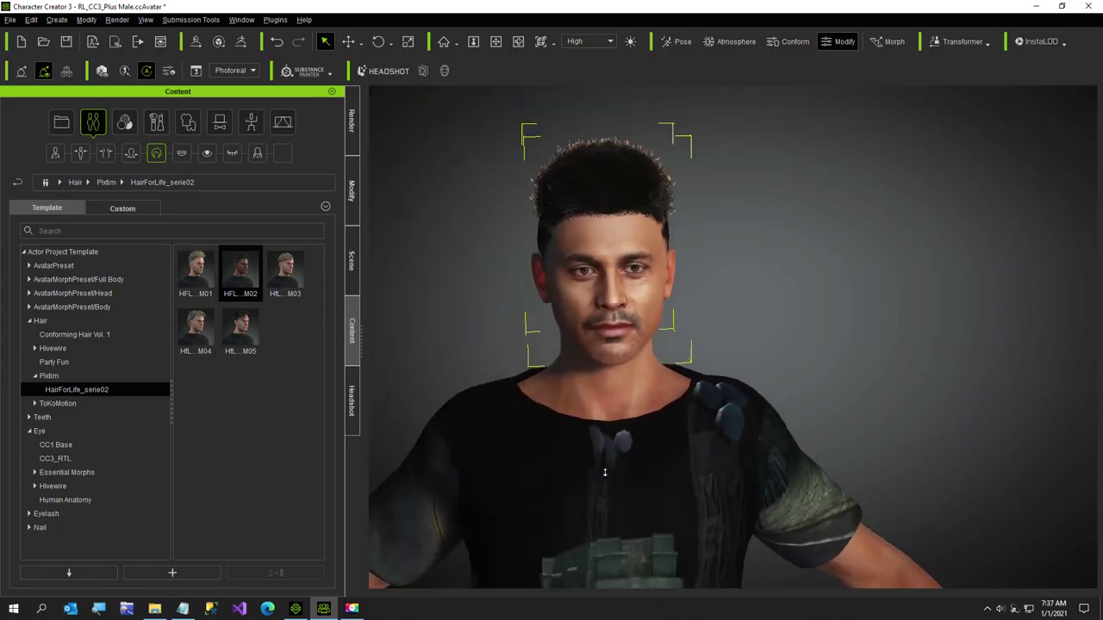
{"action": "right_click_drag", "start_coordinate": [603, 480], "coordinate": [715, 521]}
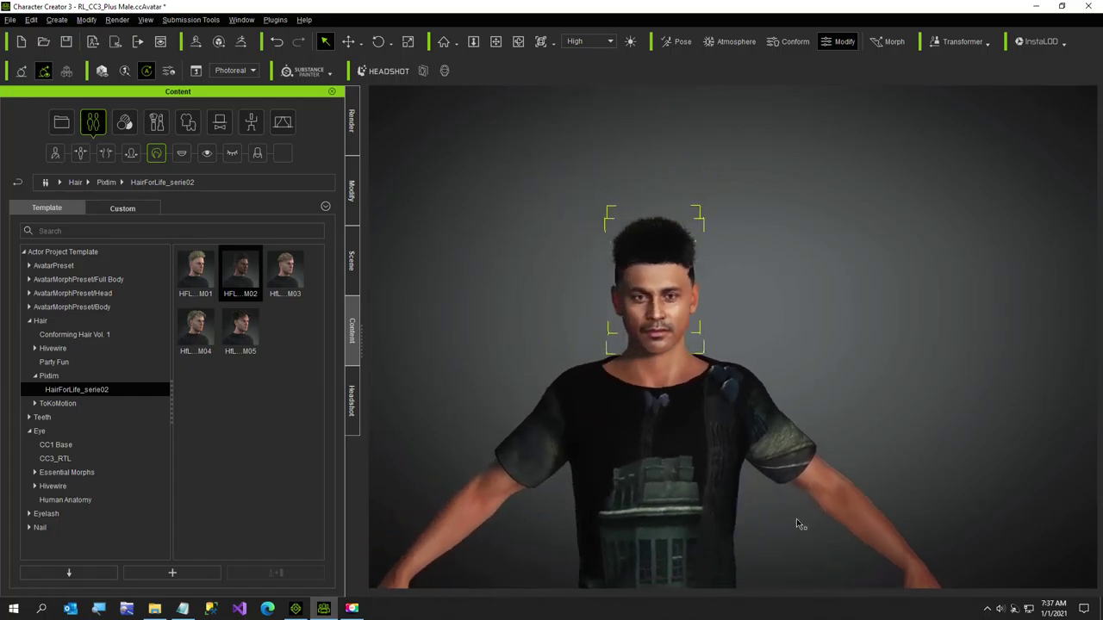
{"action": "middle_click_drag", "start_coordinate": [801, 522], "coordinate": [577, 509]}
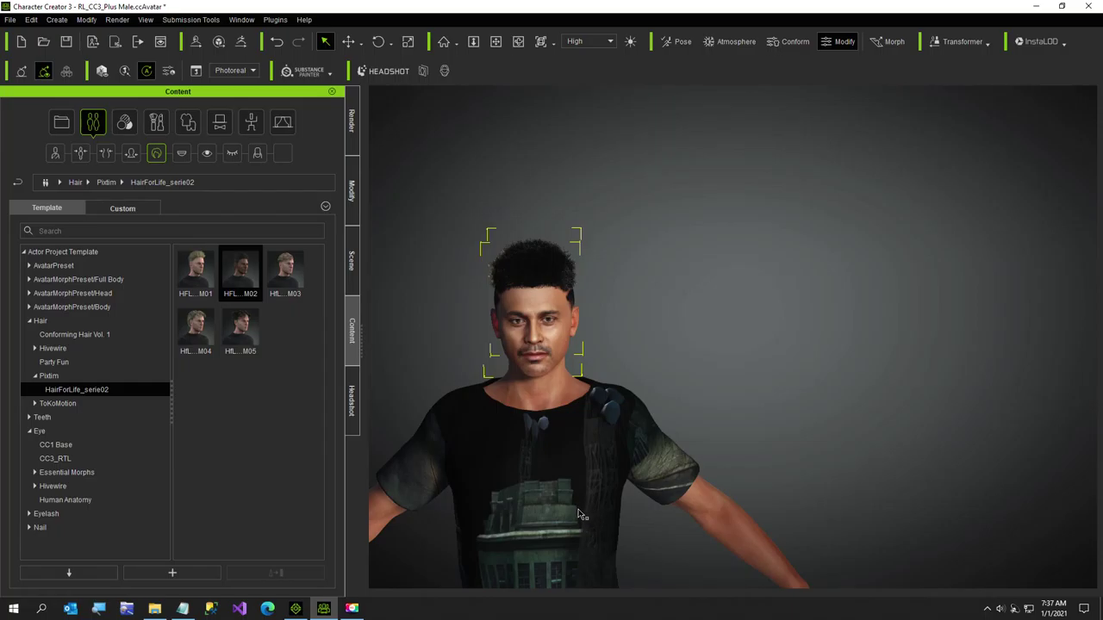
{"action": "right_click_drag", "start_coordinate": [746, 497], "coordinate": [731, 527]}
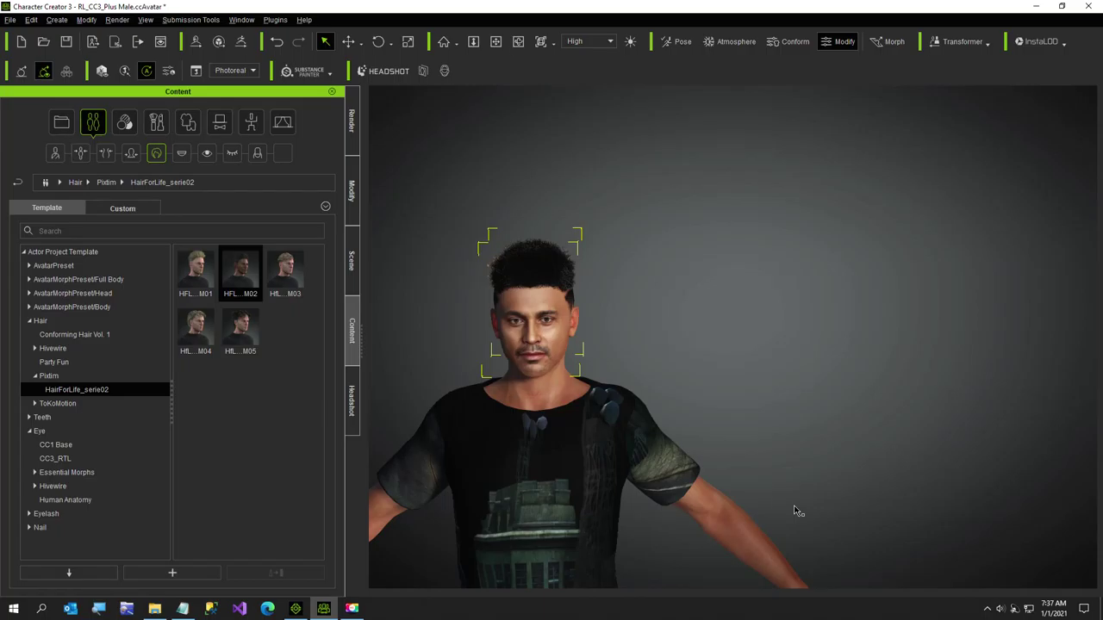
{"action": "mouse_move", "coordinate": [799, 511]}
{"action": "right_mouse_down"}
{"action": "mouse_move", "coordinate": [655, 524]}
{"action": "mouse_move", "coordinate": [811, 514]}
{"action": "right_mouse_up"}
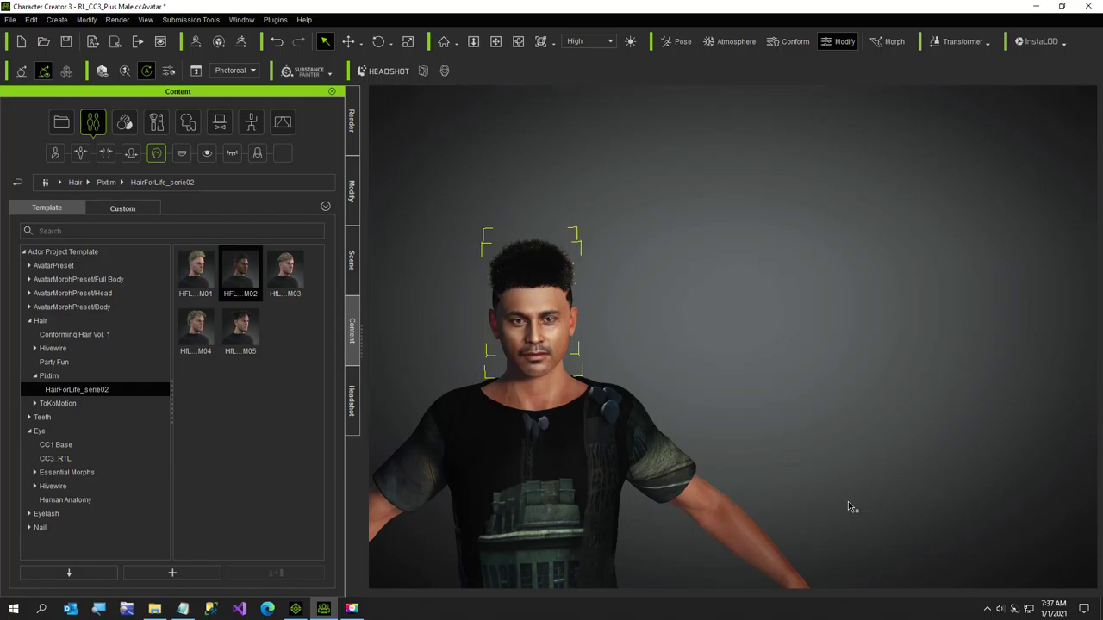
{"action": "middle_click_drag", "start_coordinate": [565, 510], "coordinate": [653, 415]}
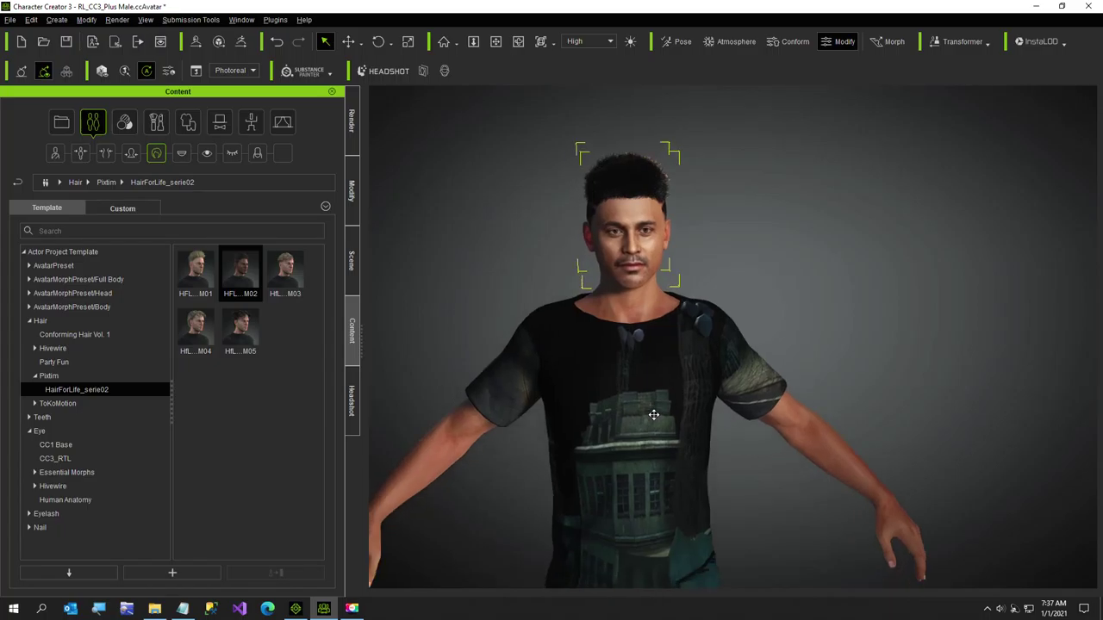
{"action": "middle_click_drag", "start_coordinate": [649, 453], "coordinate": [657, 374]}
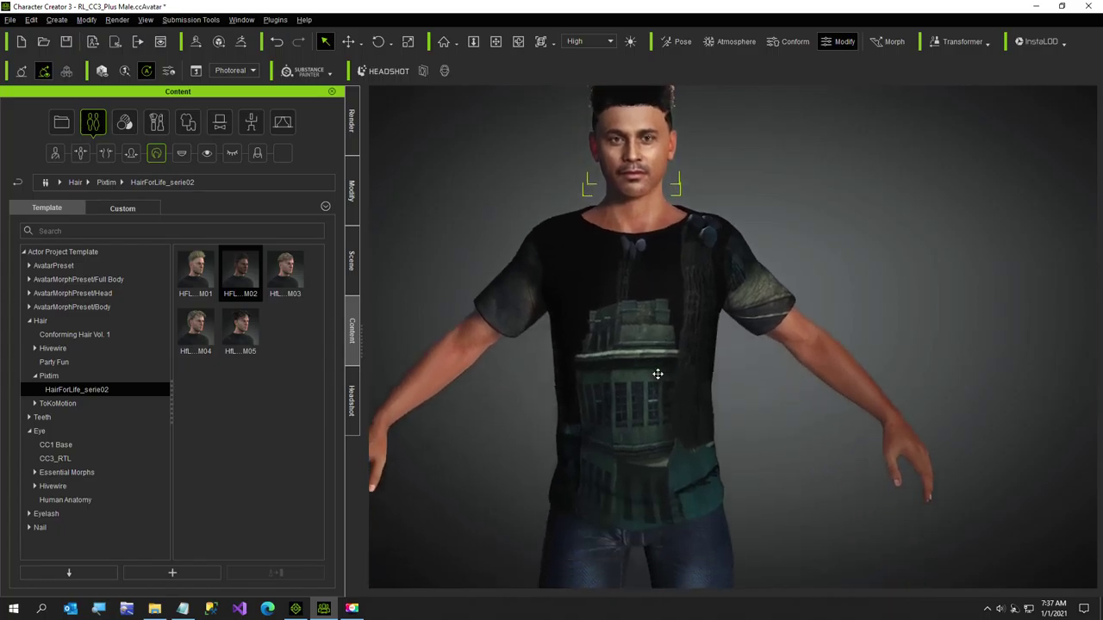
{"action": "left_click", "coordinate": [294, 608]}
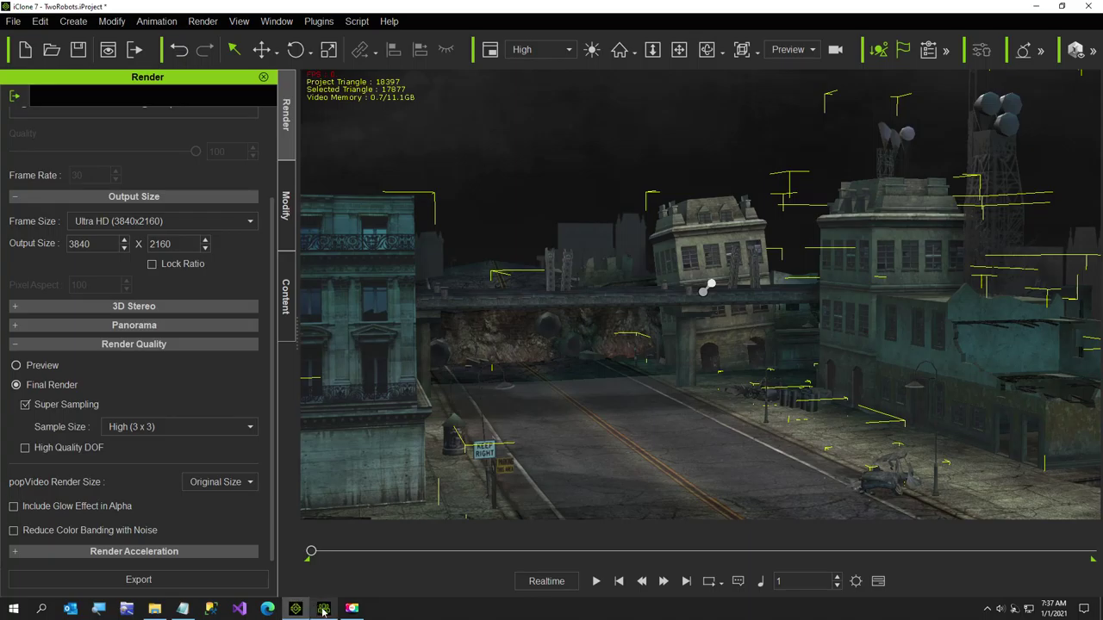
{"action": "mouse_move", "coordinate": [323, 610]}
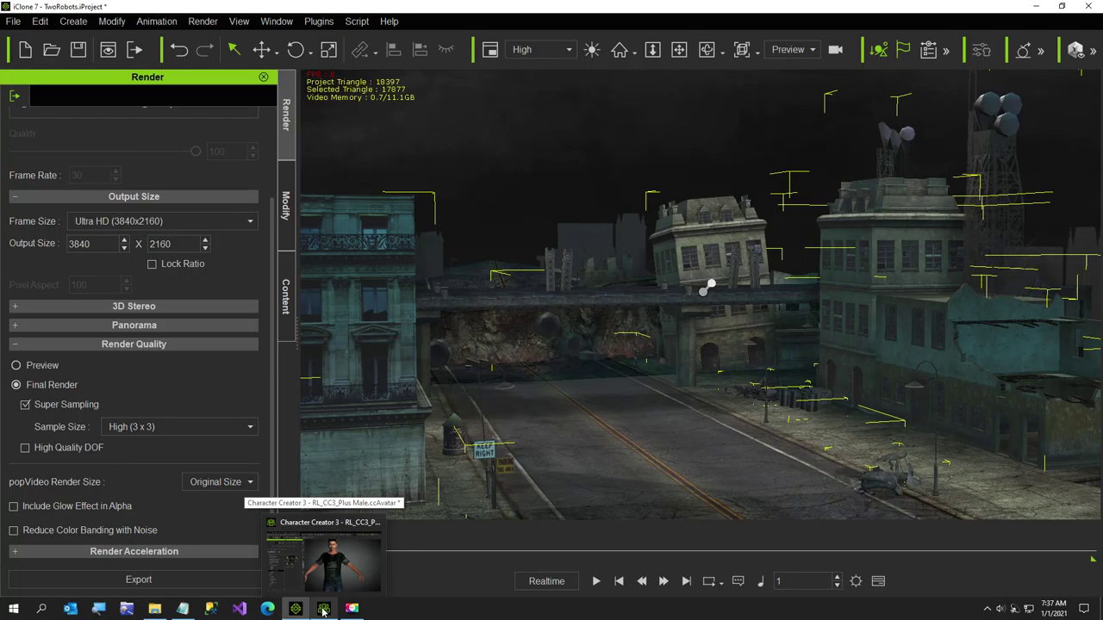
{"action": "left_click", "coordinate": [323, 609]}
{"action": "scroll", "coordinate": [533, 468], "scroll_direction": "up", "scroll_amount": 3}
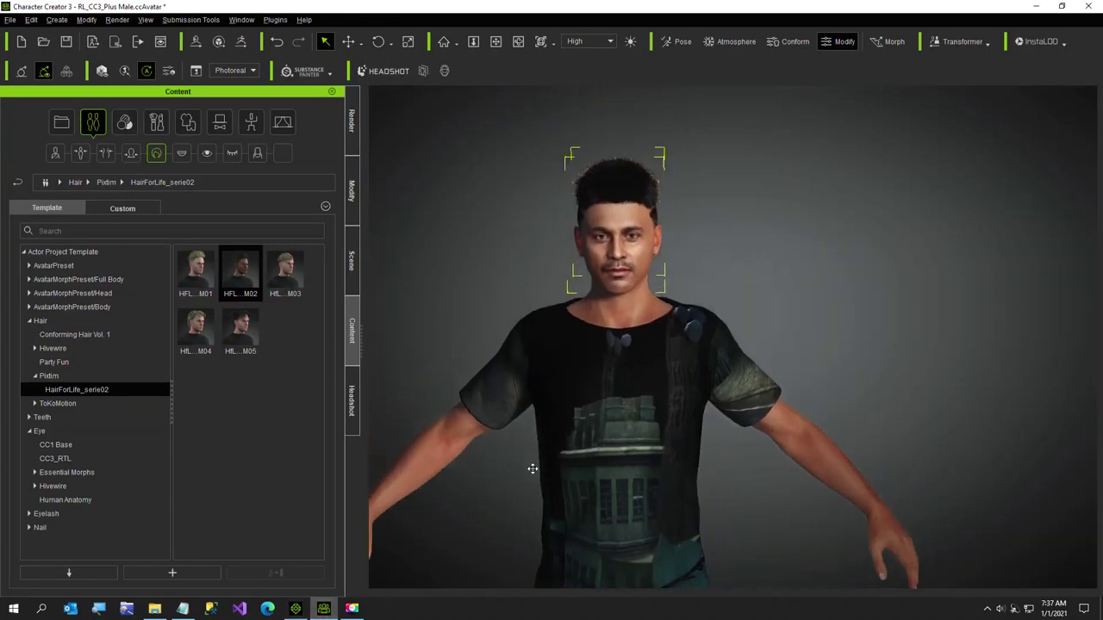
{"action": "right_click_drag", "start_coordinate": [800, 509], "coordinate": [450, 520]}
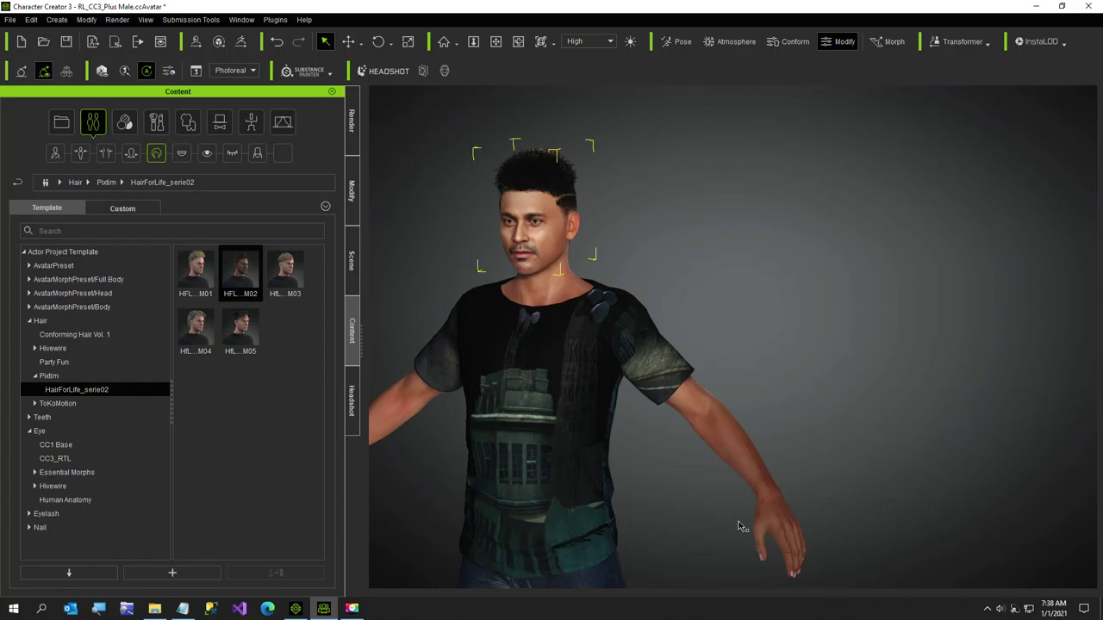
{"action": "right_click_drag", "start_coordinate": [750, 523], "coordinate": [600, 527]}
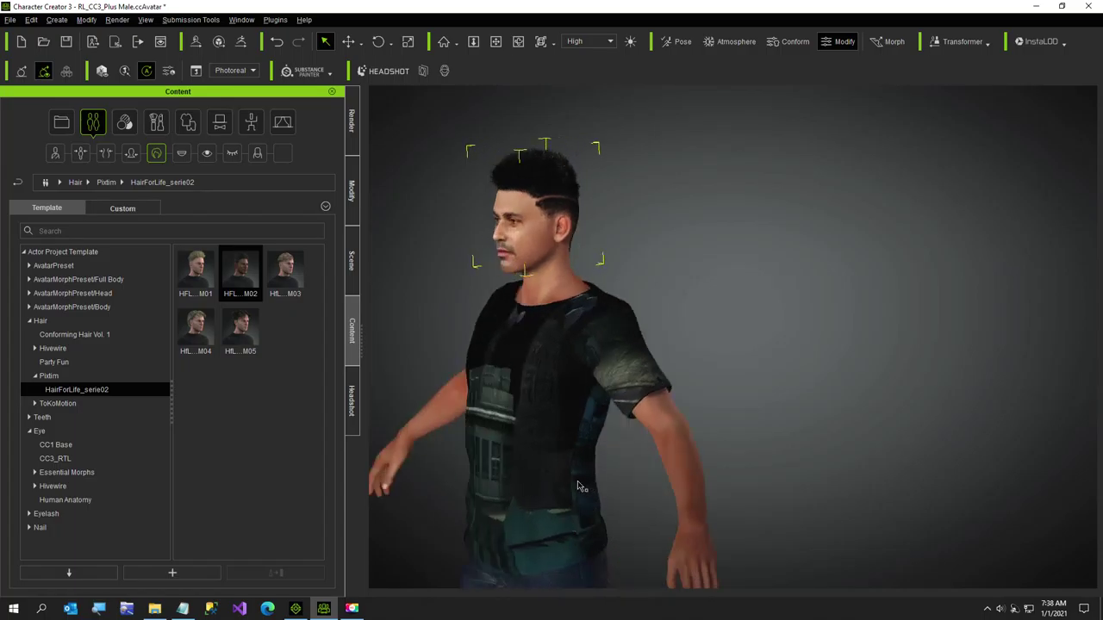
{"action": "right_click_drag", "start_coordinate": [581, 485], "coordinate": [810, 505]}
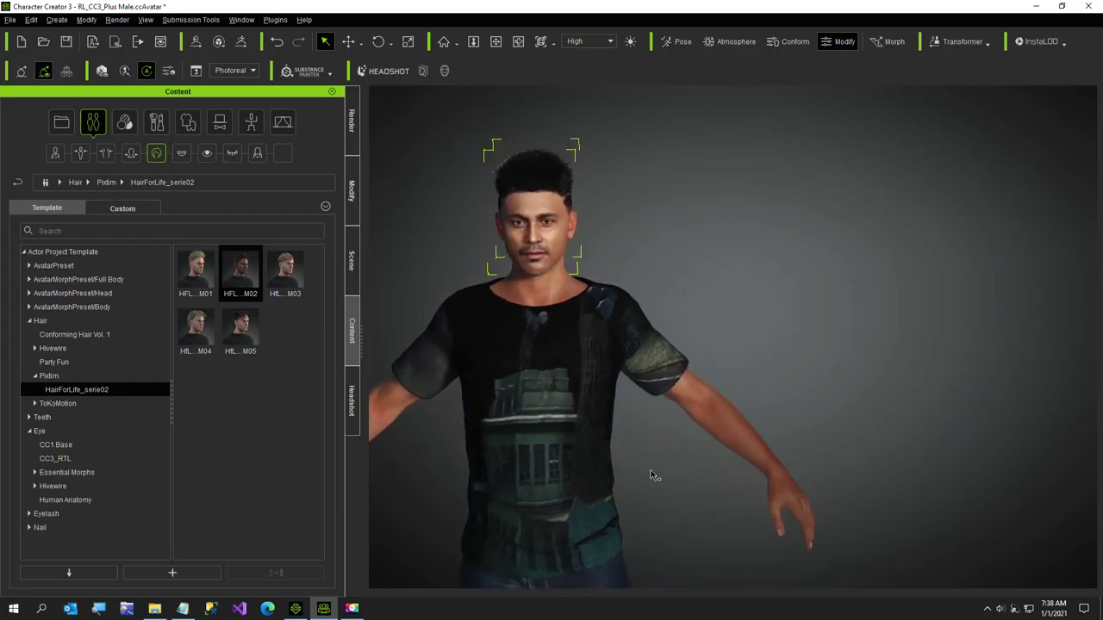
{"action": "right_click_drag", "start_coordinate": [652, 474], "coordinate": [769, 507]}
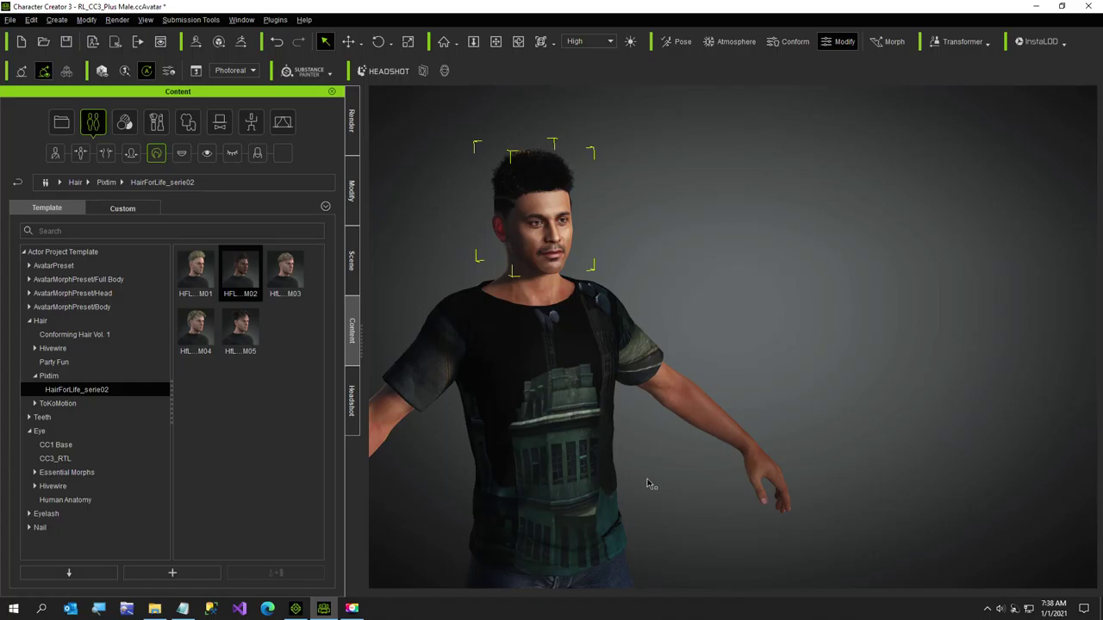
{"action": "middle_click_drag", "start_coordinate": [572, 435], "coordinate": [803, 541]}
{"action": "right_click_drag", "start_coordinate": [842, 550], "coordinate": [773, 561]}
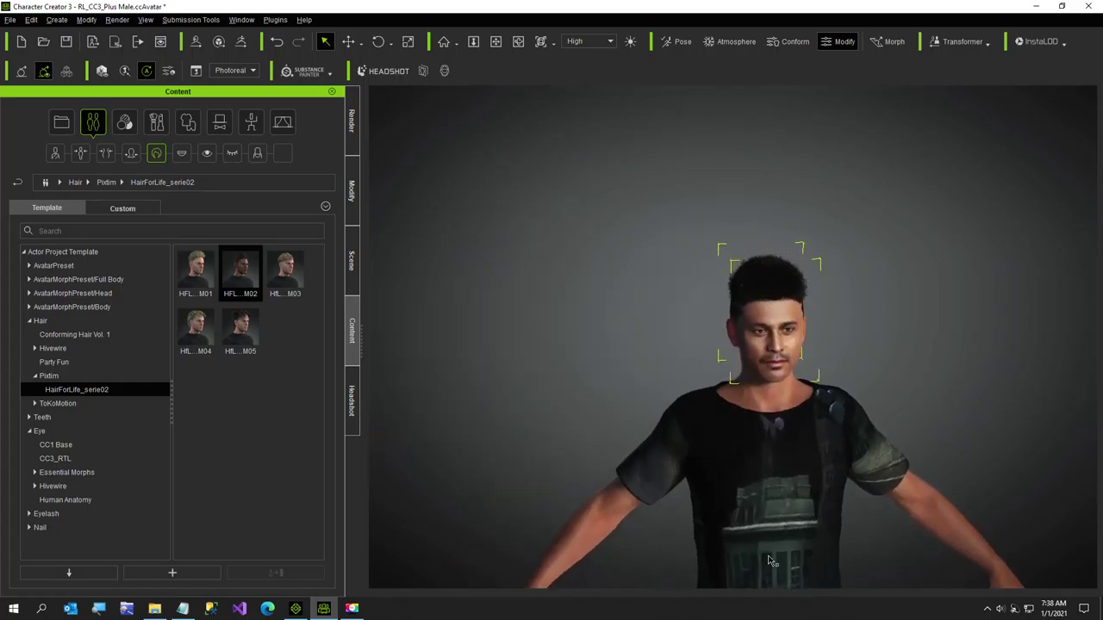
{"action": "middle_click_drag", "start_coordinate": [688, 500], "coordinate": [534, 500]}
{"action": "scroll", "coordinate": [600, 506], "scroll_direction": "up", "scroll_amount": 5}
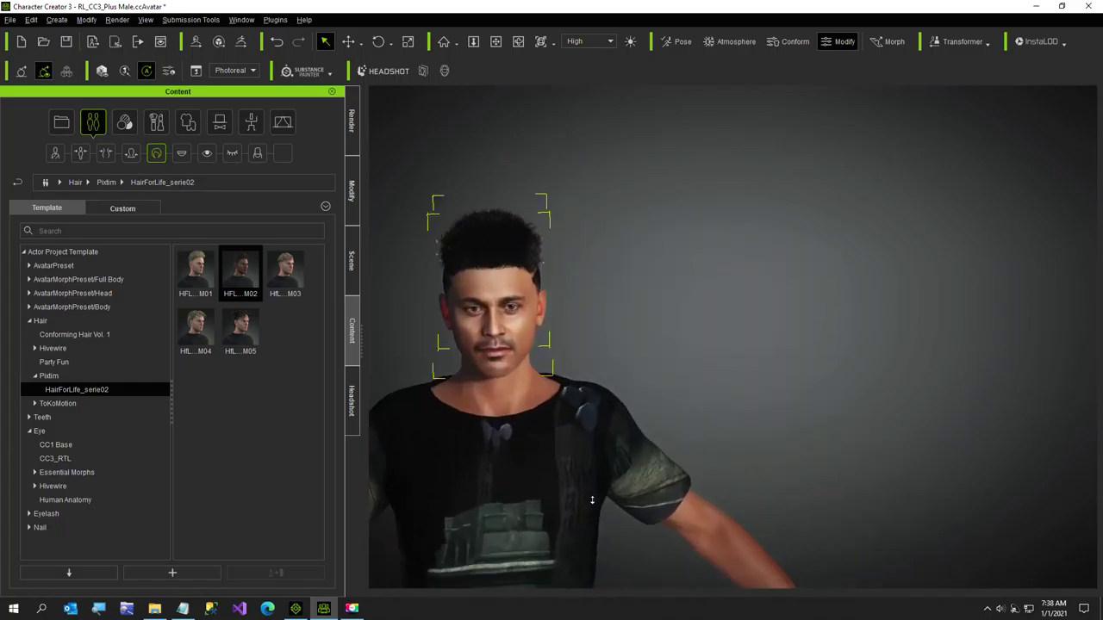
{"action": "right_click_drag", "start_coordinate": [722, 522], "coordinate": [512, 565]}
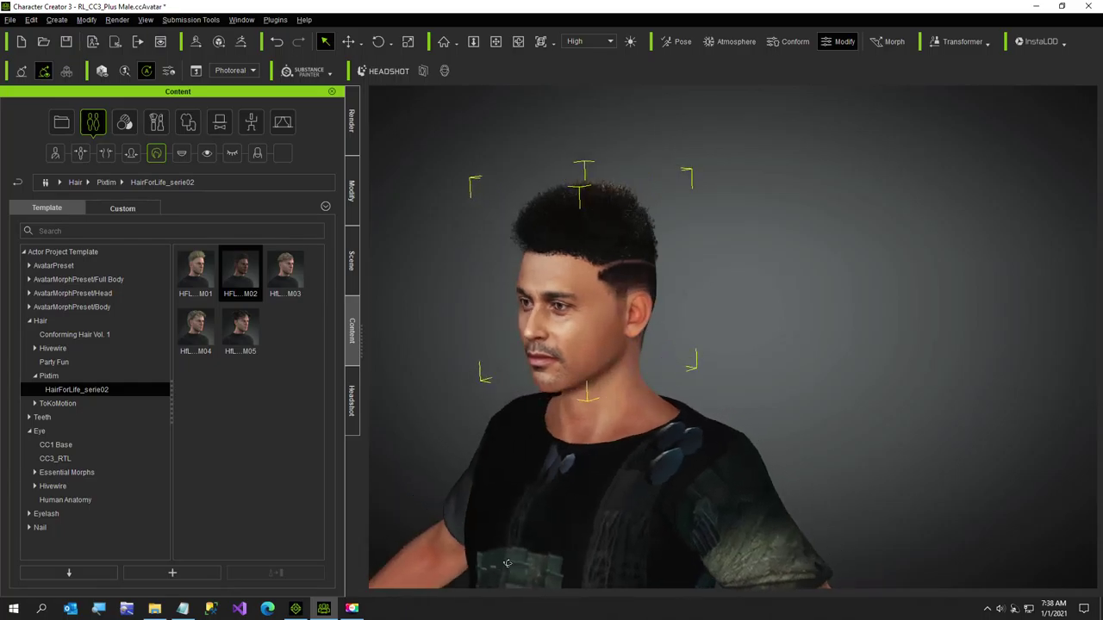
{"action": "right_click_drag", "start_coordinate": [613, 555], "coordinate": [544, 571]}
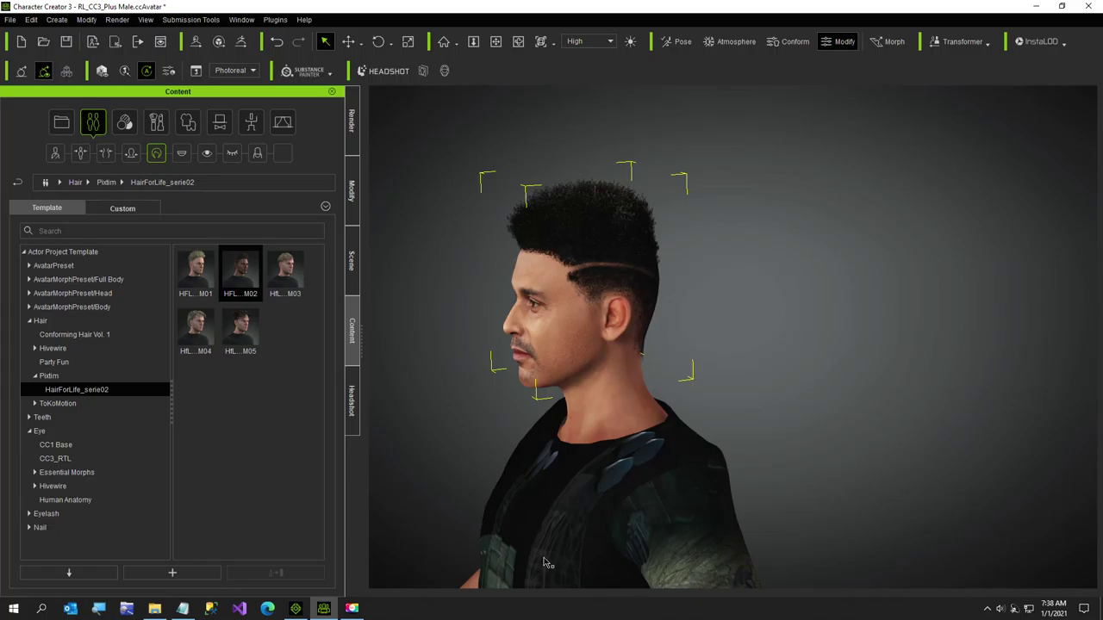
{"action": "right_click_drag", "start_coordinate": [730, 516], "coordinate": [962, 525]}
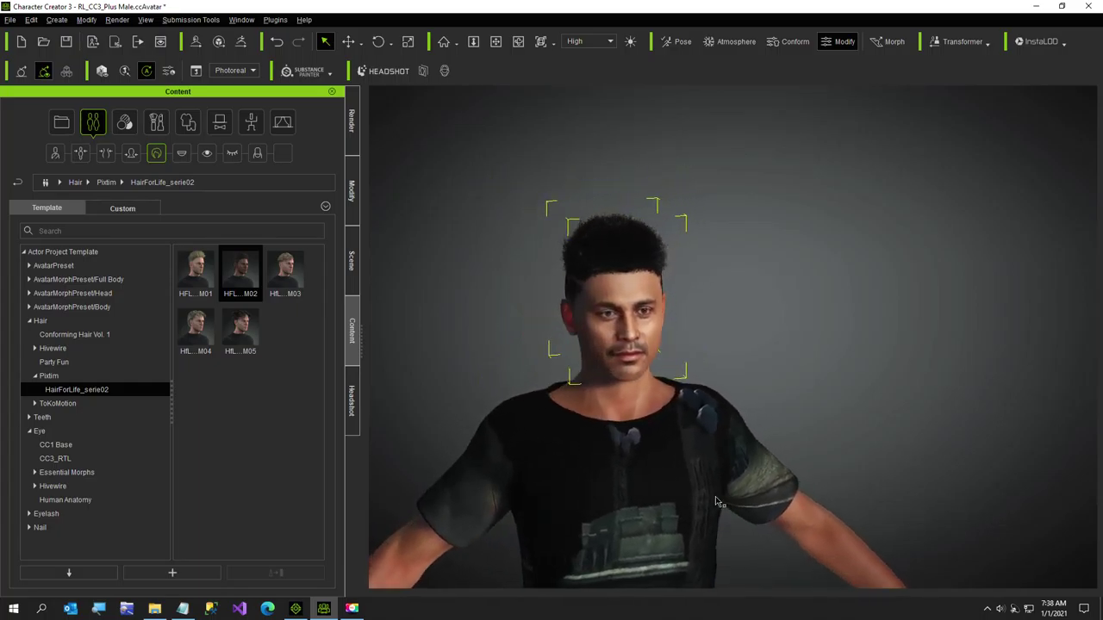
{"action": "right_click_drag", "start_coordinate": [715, 502], "coordinate": [681, 560]}
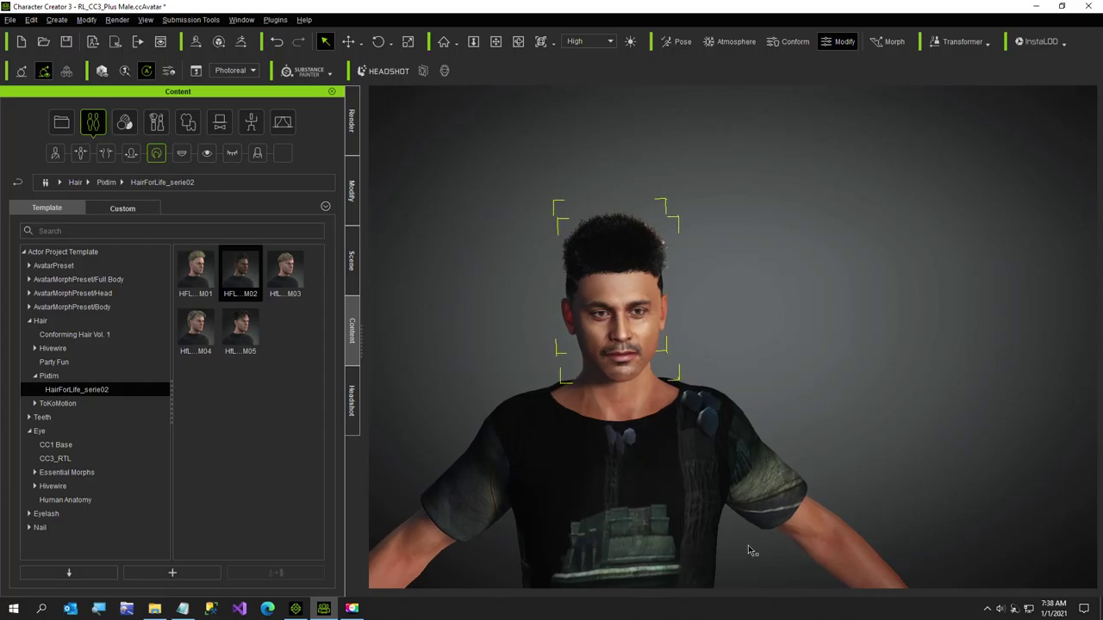
{"action": "right_click_drag", "start_coordinate": [767, 504], "coordinate": [532, 515]}
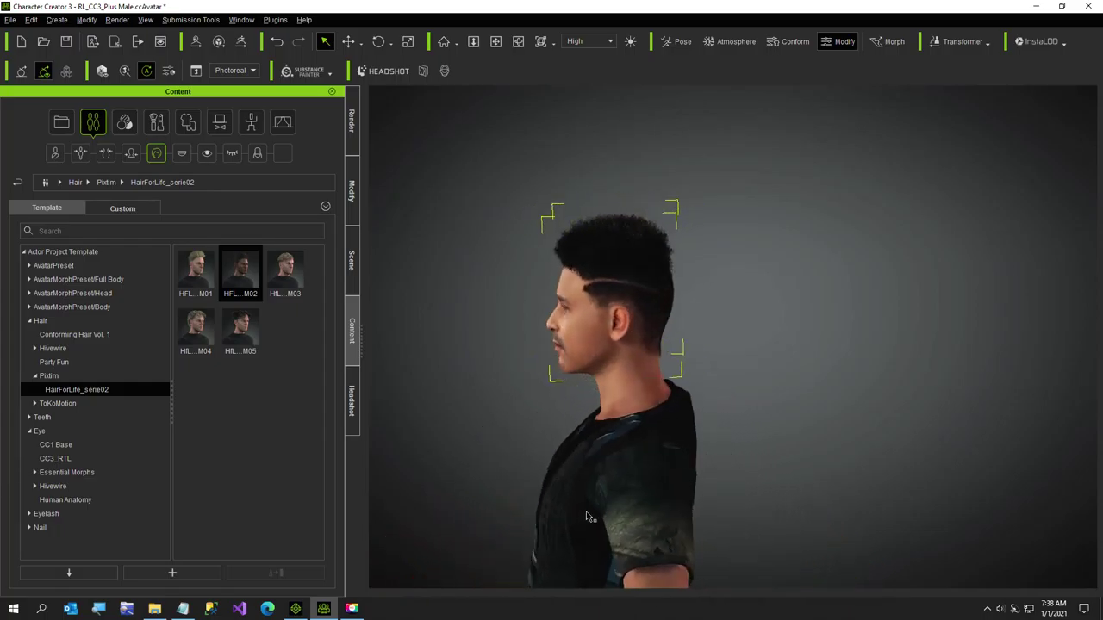
{"action": "right_click_drag", "start_coordinate": [614, 504], "coordinate": [559, 498]}
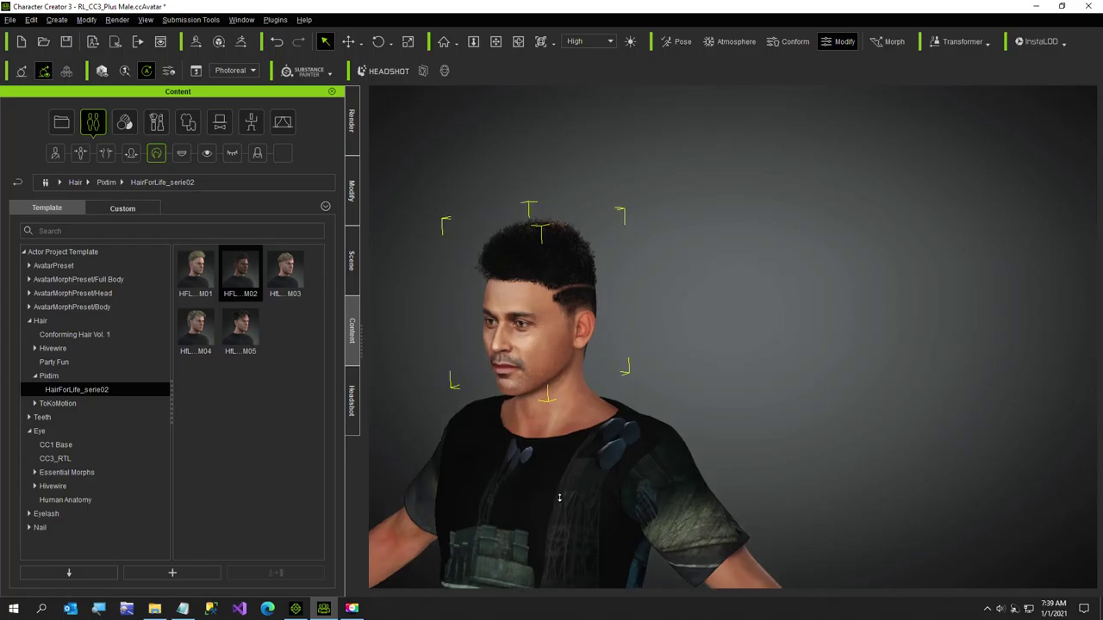
{"action": "scroll", "coordinate": [560, 498], "scroll_direction": "up", "scroll_amount": 2}
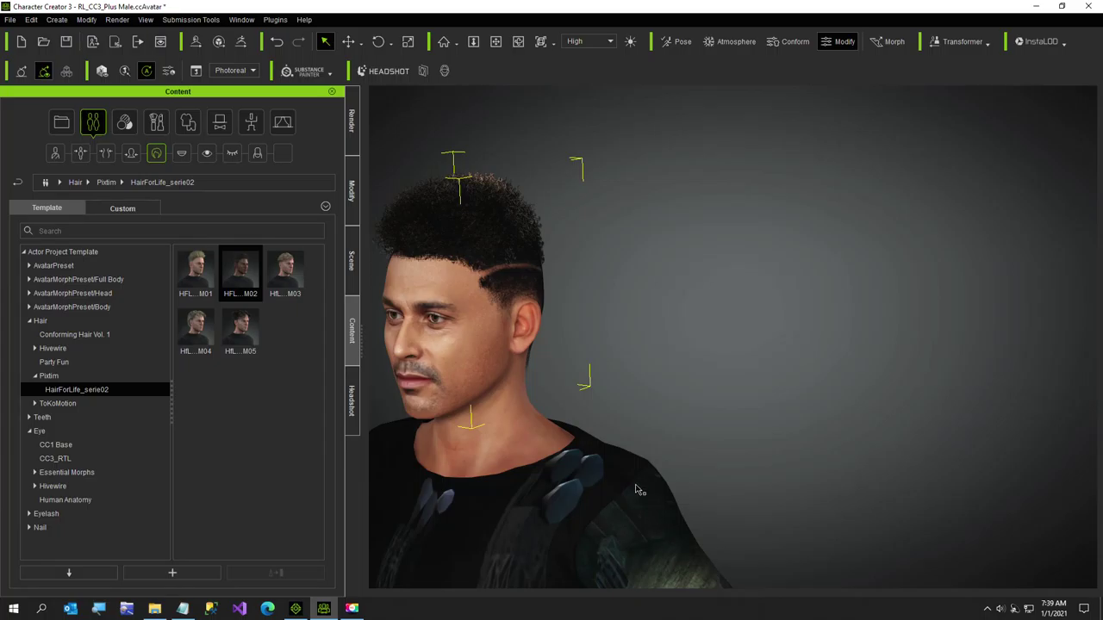
{"action": "middle_click_drag", "start_coordinate": [561, 456], "coordinate": [677, 463]}
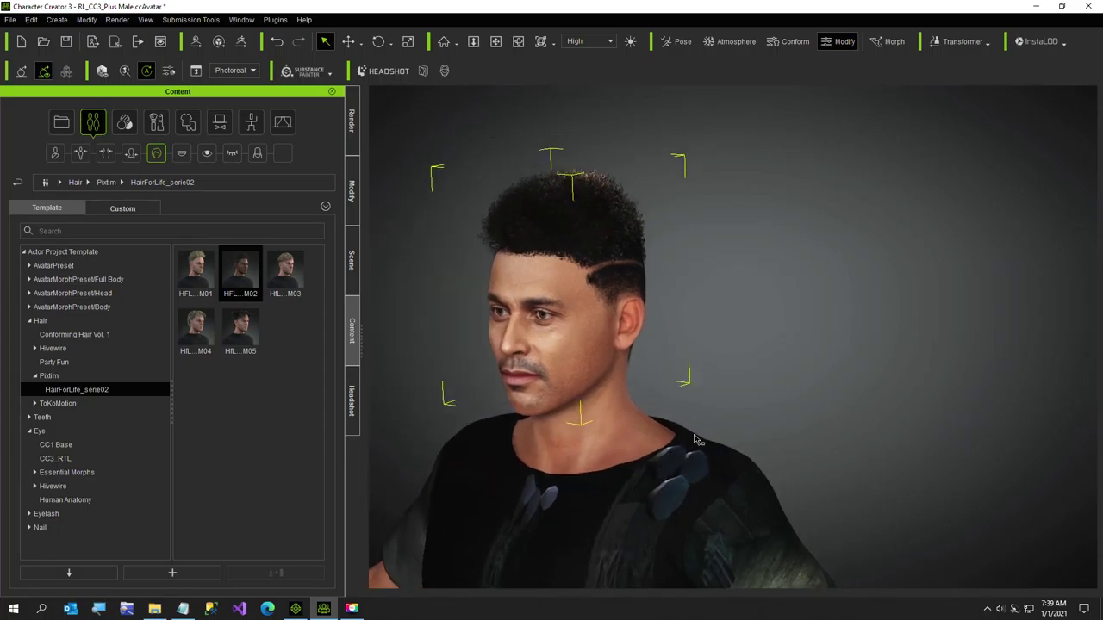